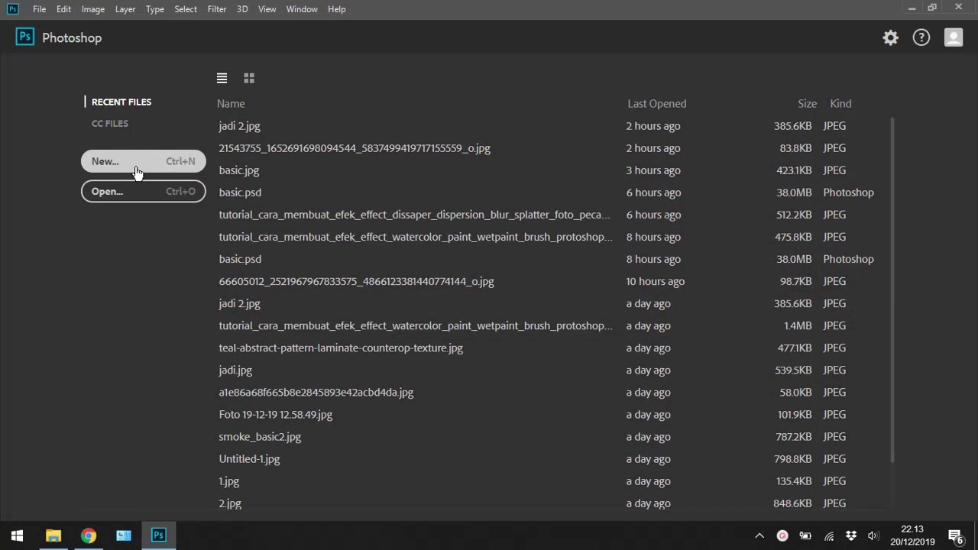
Open the New Document dialog showing the 1280 x 768 px transparent RGB preset.
click(136, 165)
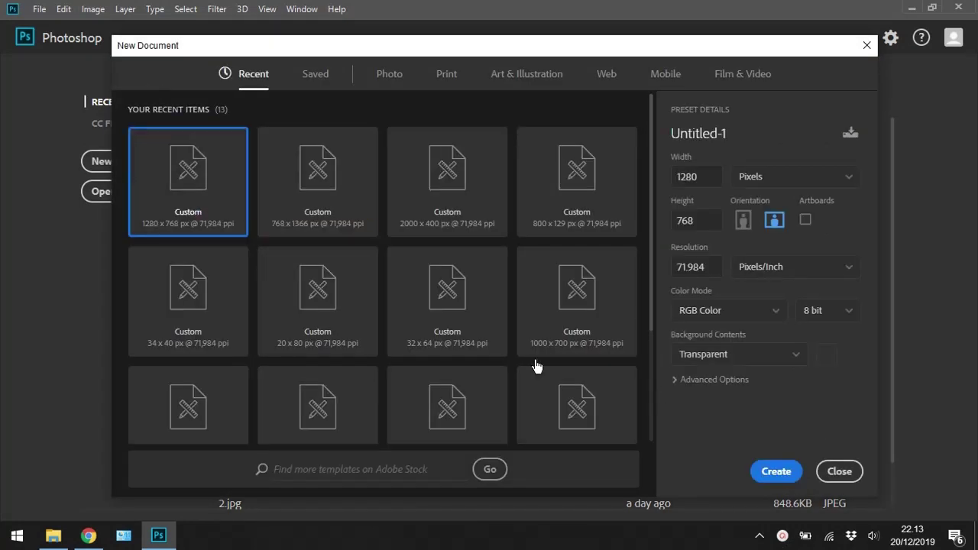
Create the 1280 × 768 px transparent document and fill its layer with black 000000.
click(774, 471)
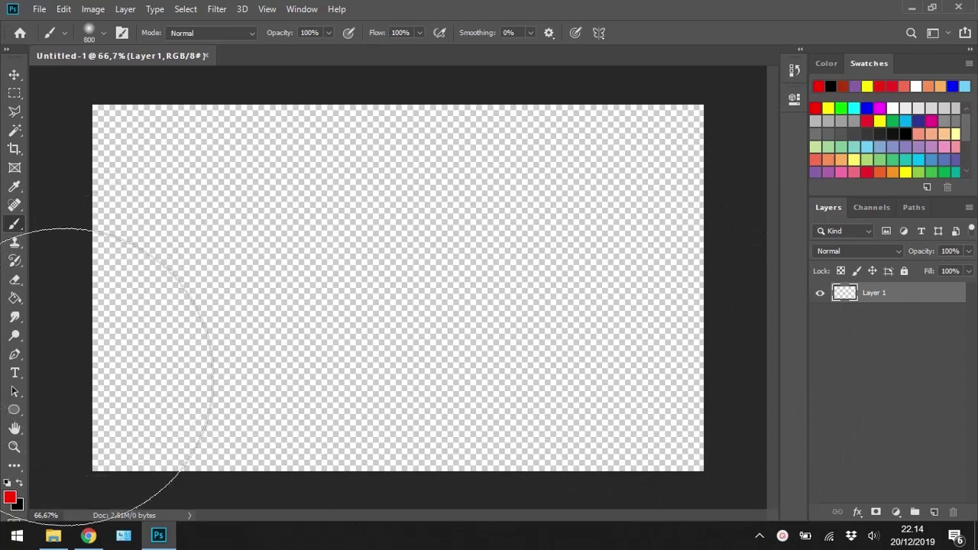
click(13, 300)
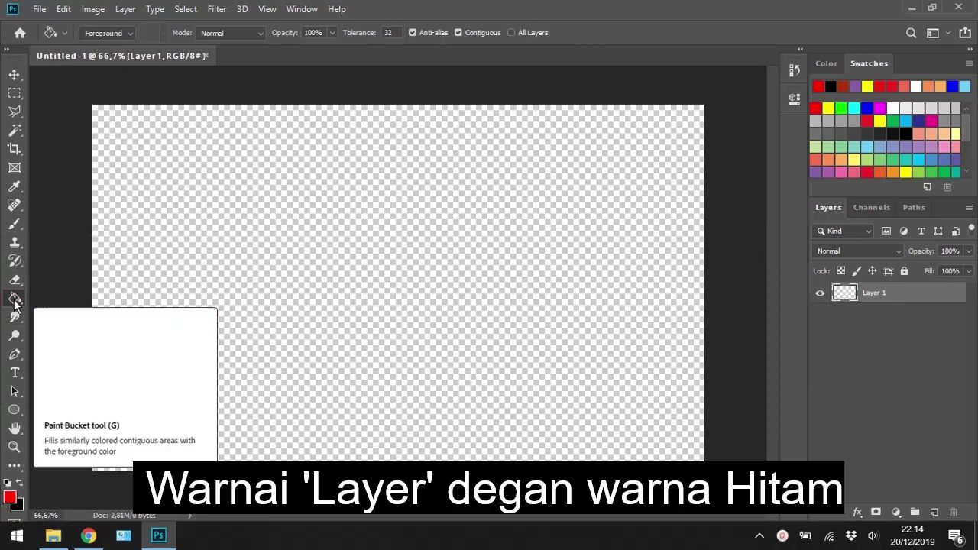
click(10, 498)
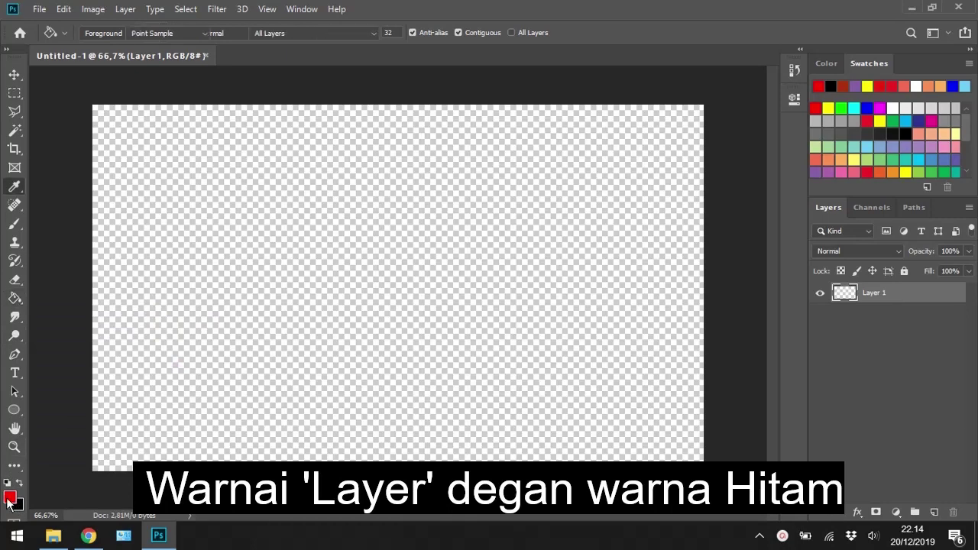
drag(628, 349, 516, 384)
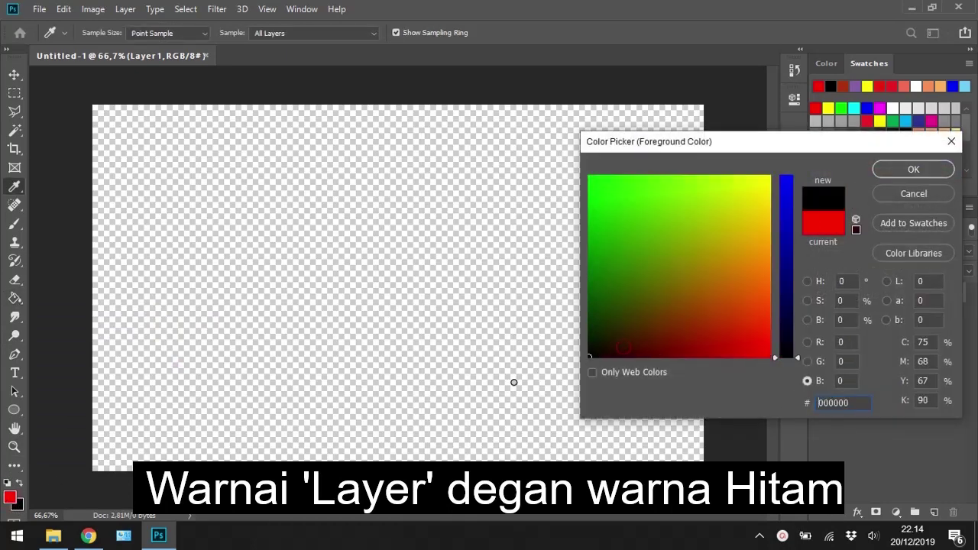
click(903, 170)
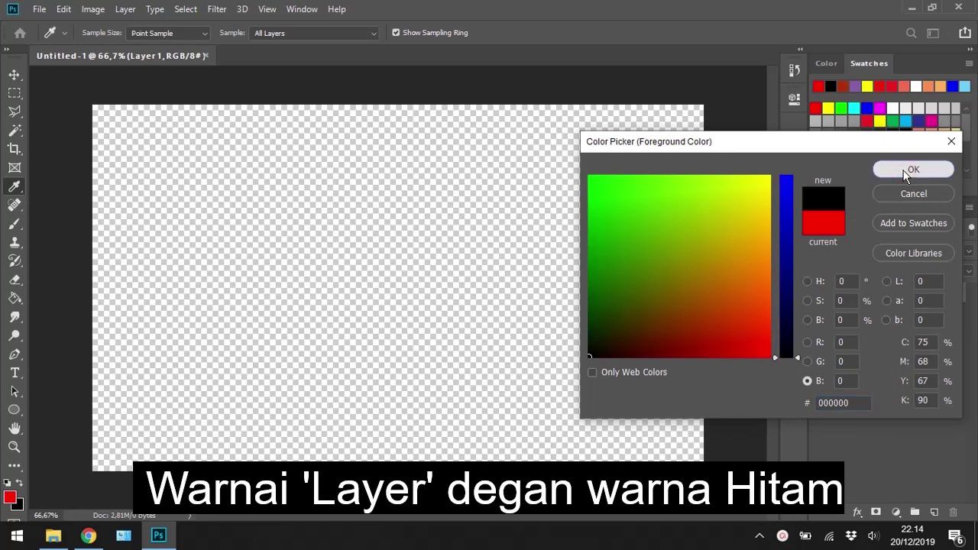
click(420, 210)
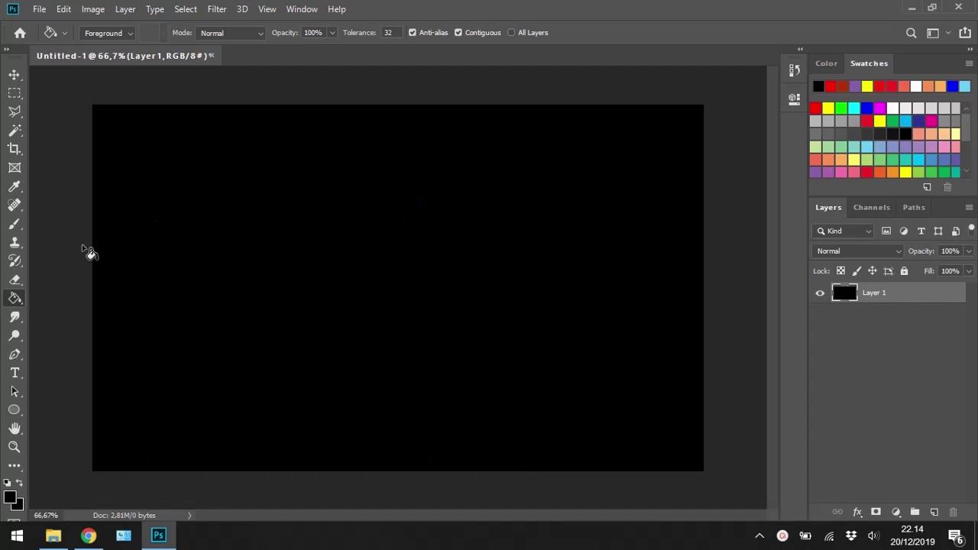
Type the word PHOTOSHOP as a new text layer and select all of it.
click(15, 372)
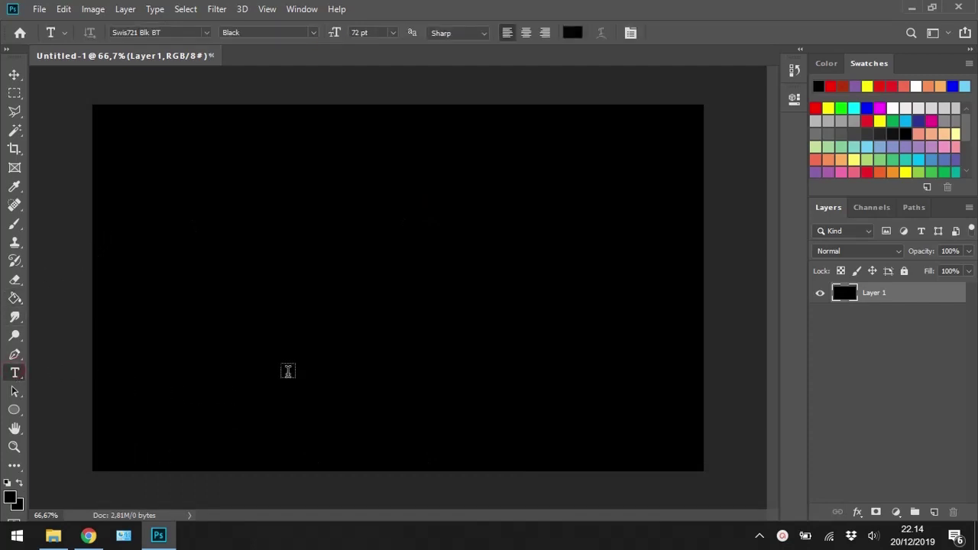
click(205, 279)
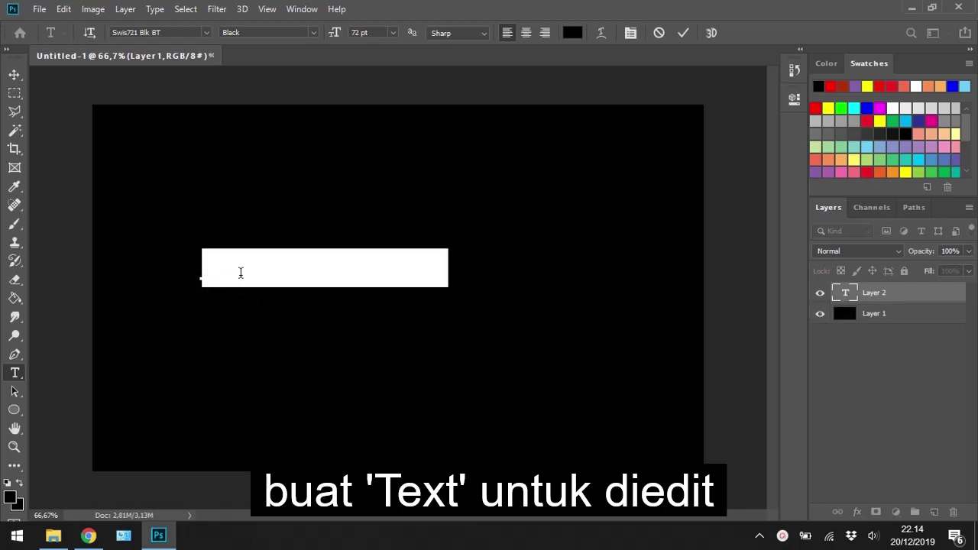
text(TEXTSTEXT)
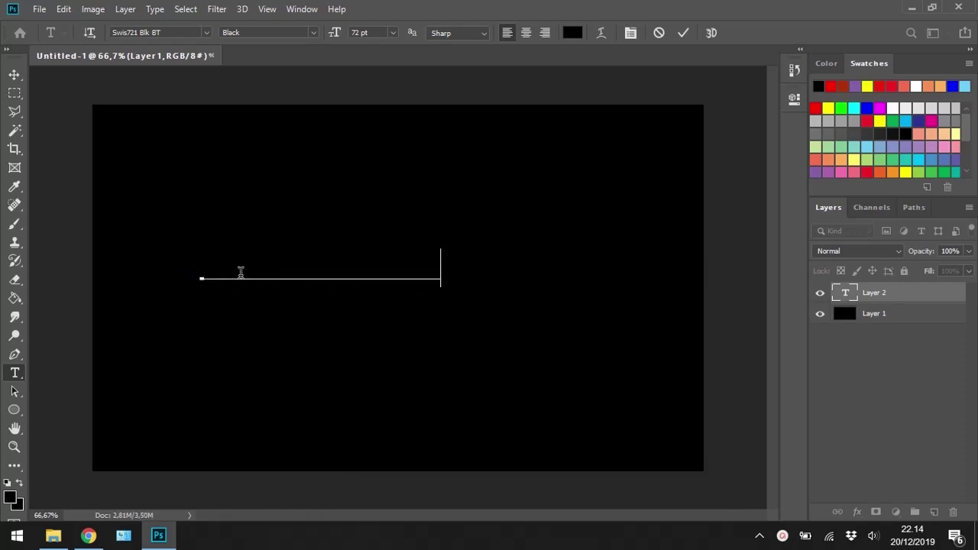
key(ctrl+a)
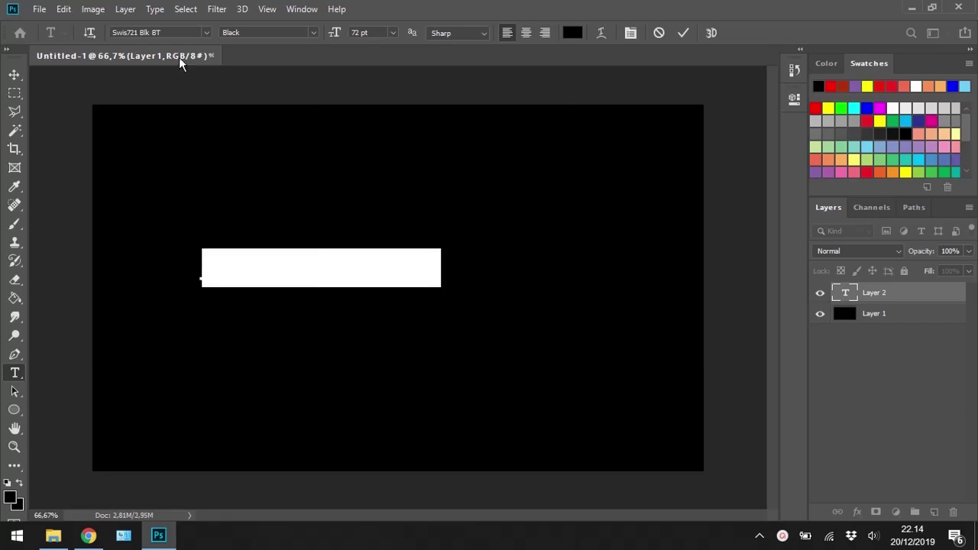
Set the text to the Swis721 Blk BT font in pure white ffffff.
click(206, 33)
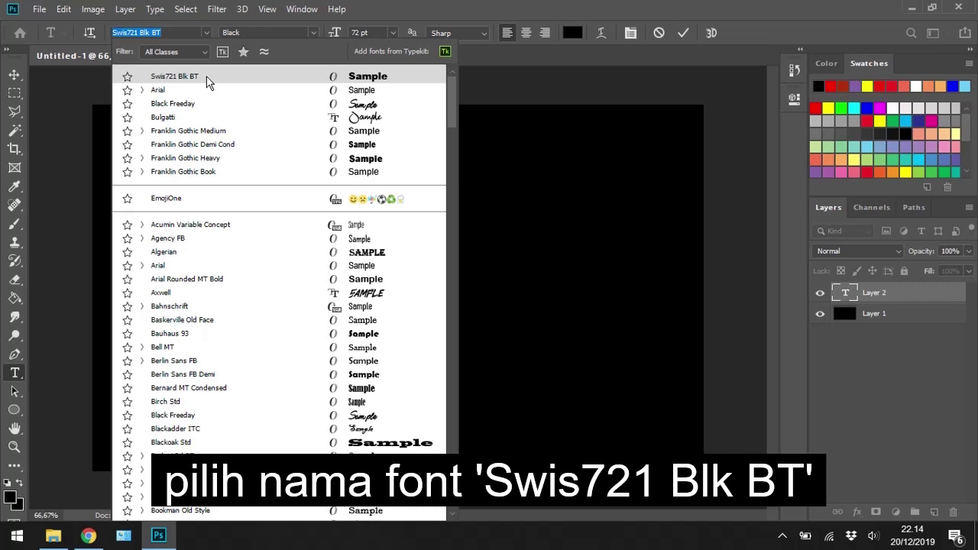
click(208, 81)
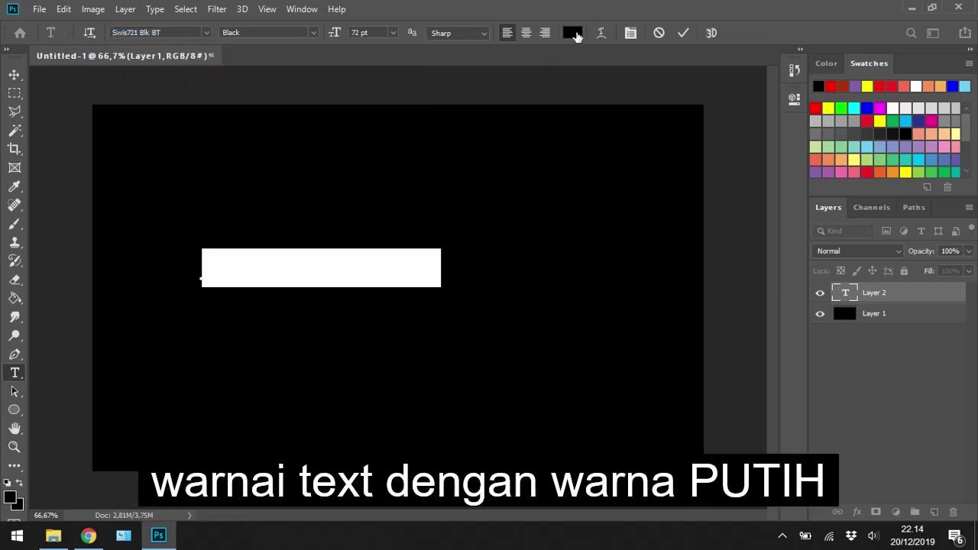
click(573, 32)
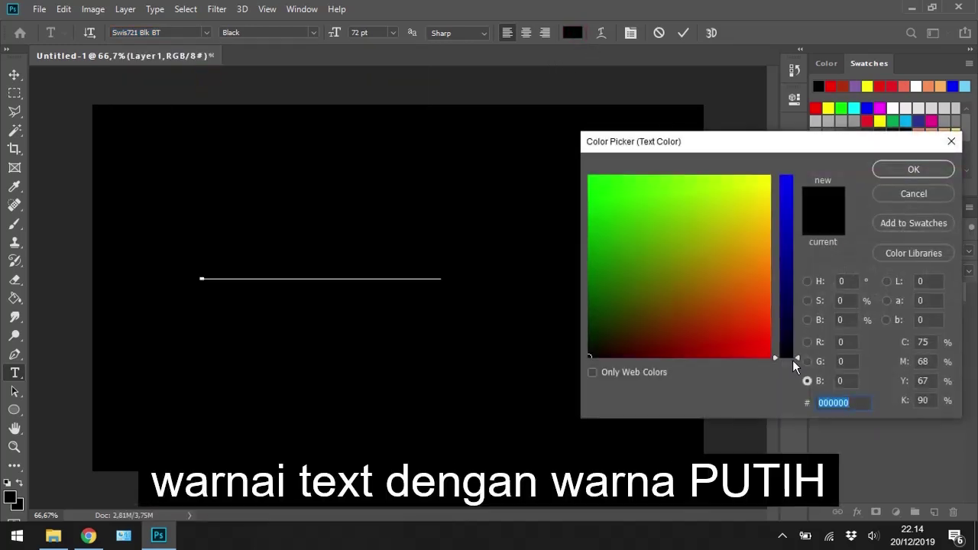
drag(793, 360, 780, 170)
click(763, 178)
click(773, 174)
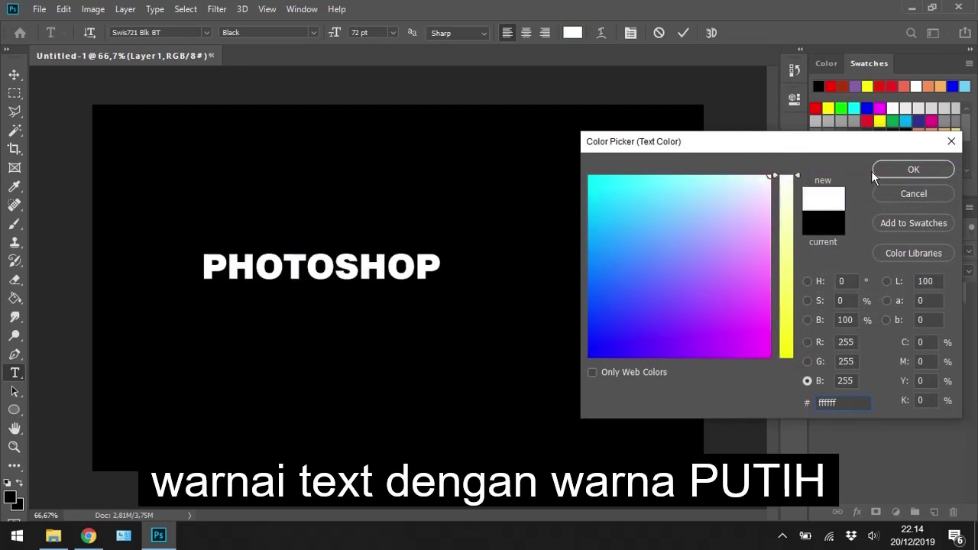
click(890, 172)
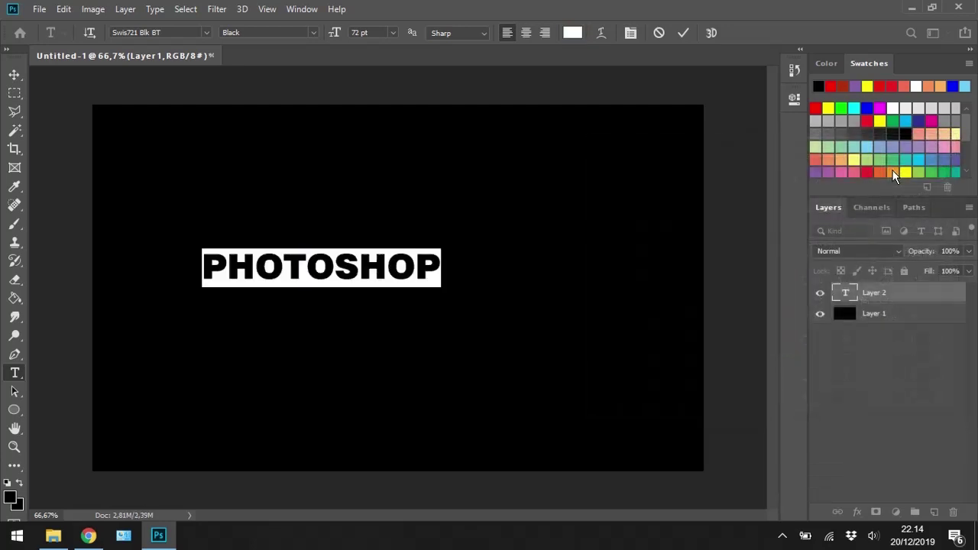
Scale the PHOTOSHOP text to about 193.27% and centre it on the canvas.
click(14, 75)
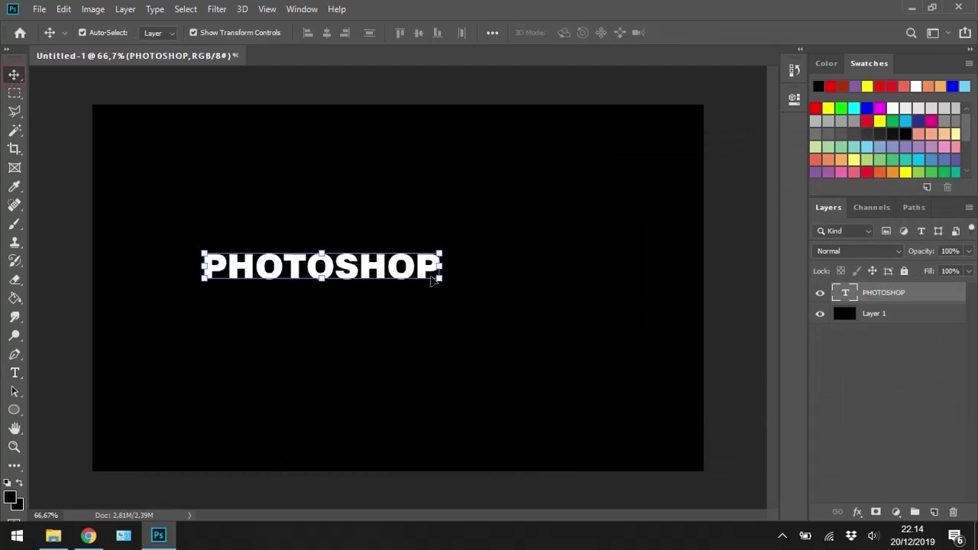
mouse_move(433, 279)
mouse_down()
mouse_move(428, 264)
mouse_move(629, 434)
mouse_up()
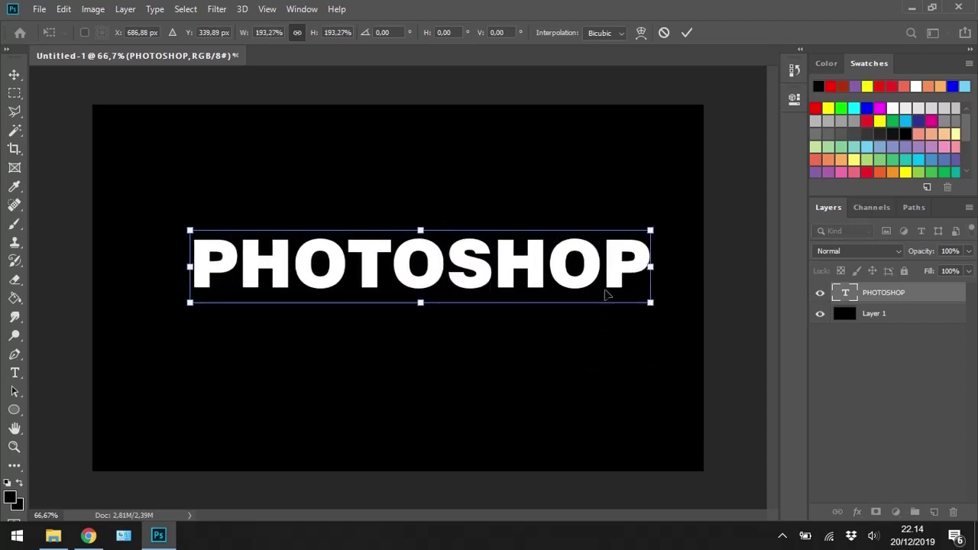
drag(590, 277, 579, 298)
click(670, 337)
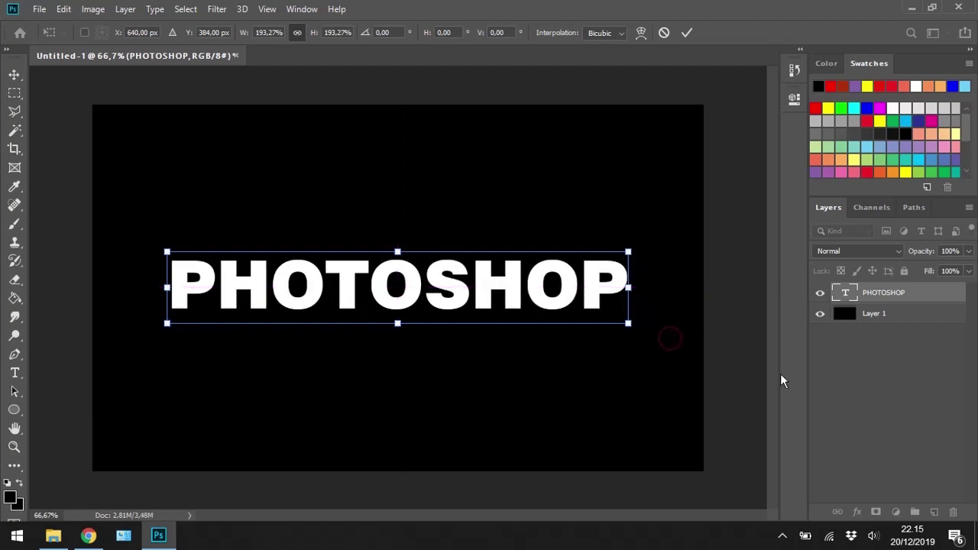
click(898, 408)
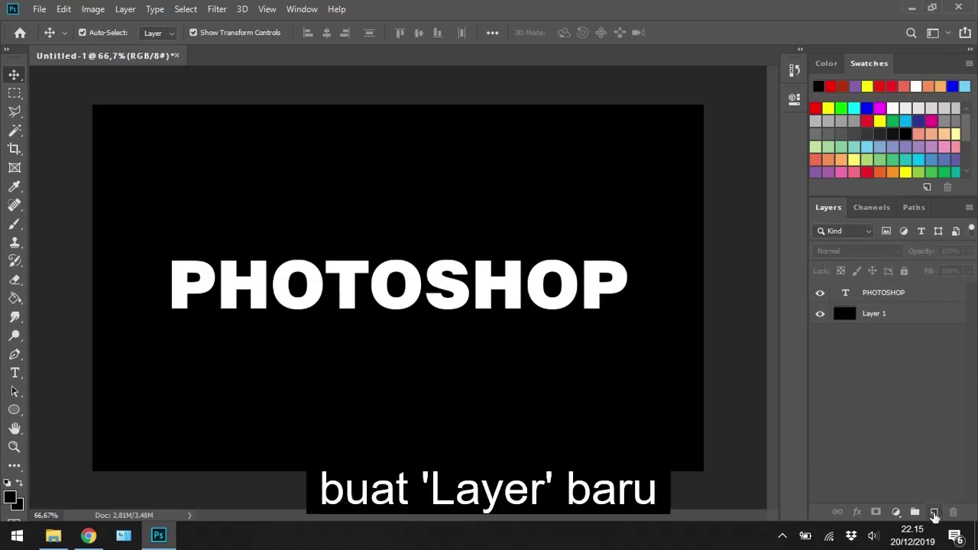
Add a new layer beneath the PHOTOSHOP text and set the foreground colour to red.
click(934, 512)
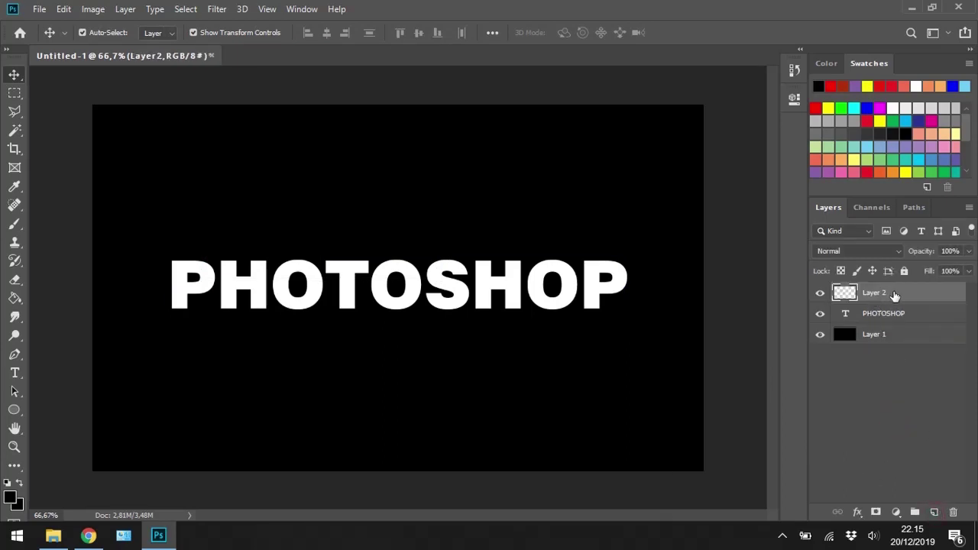
drag(894, 296, 893, 324)
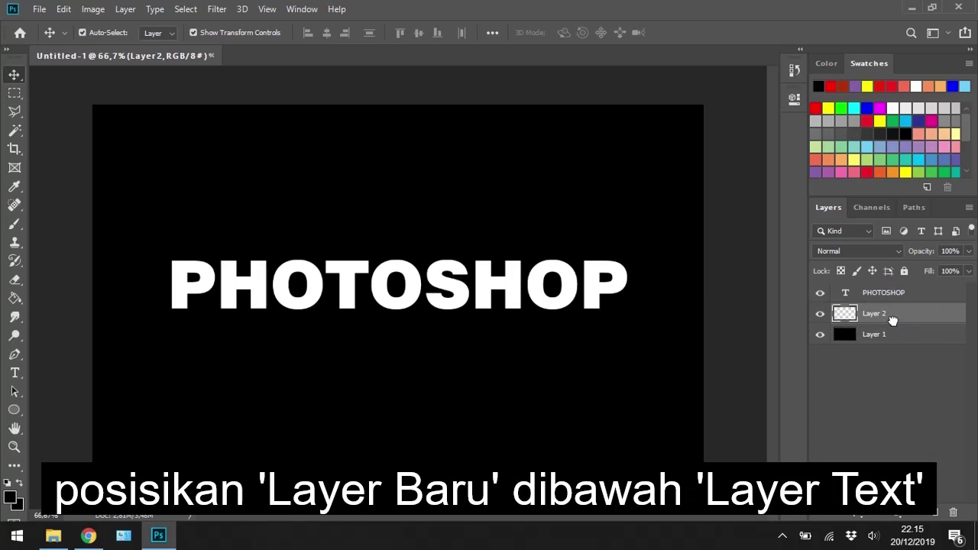
click(832, 86)
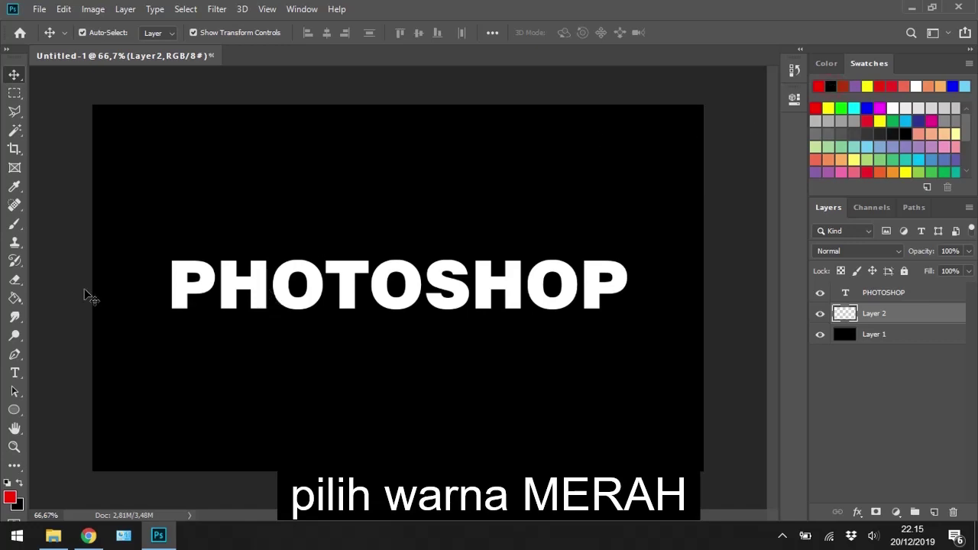
Paint a soft red glow behind the text with a 600 px brush.
click(13, 227)
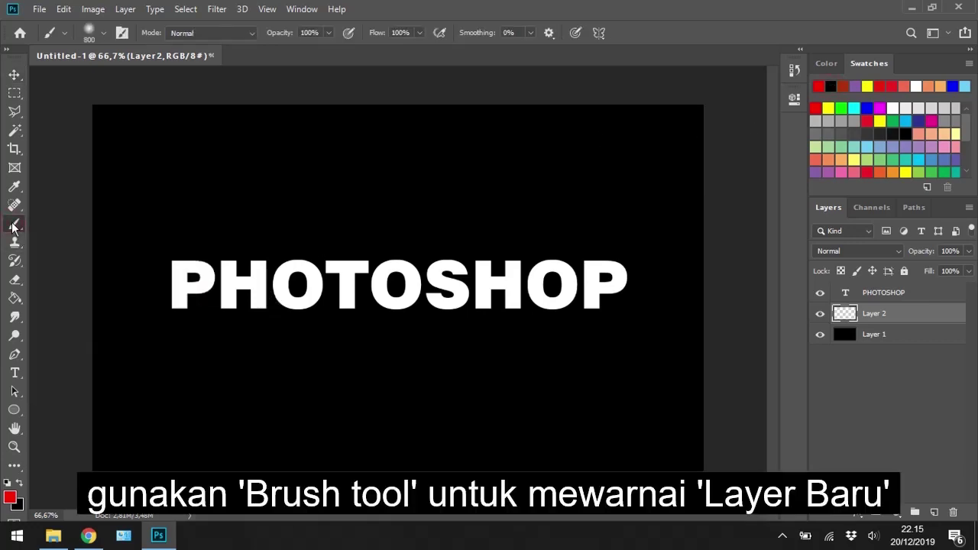
key(bracketleft)
key(bracketleft)
click(220, 287)
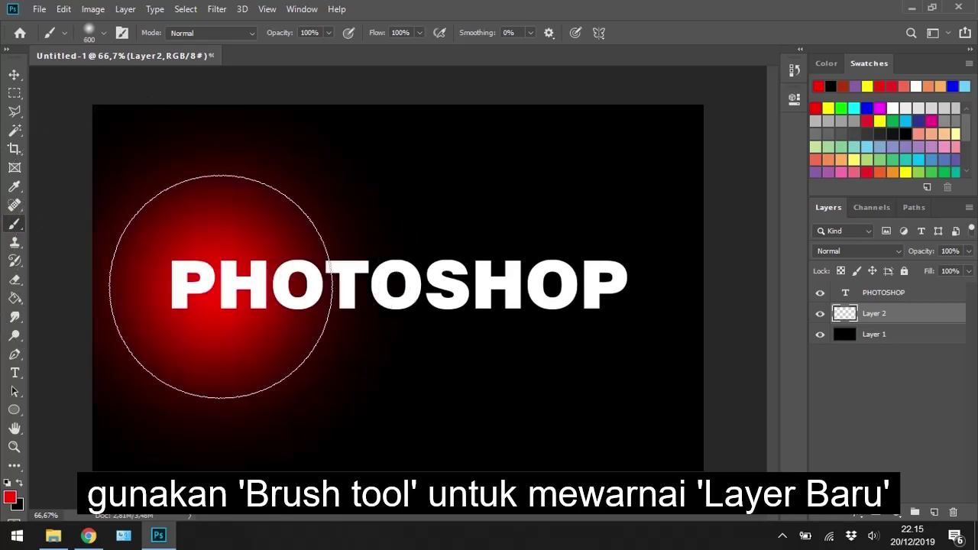
drag(257, 308, 547, 306)
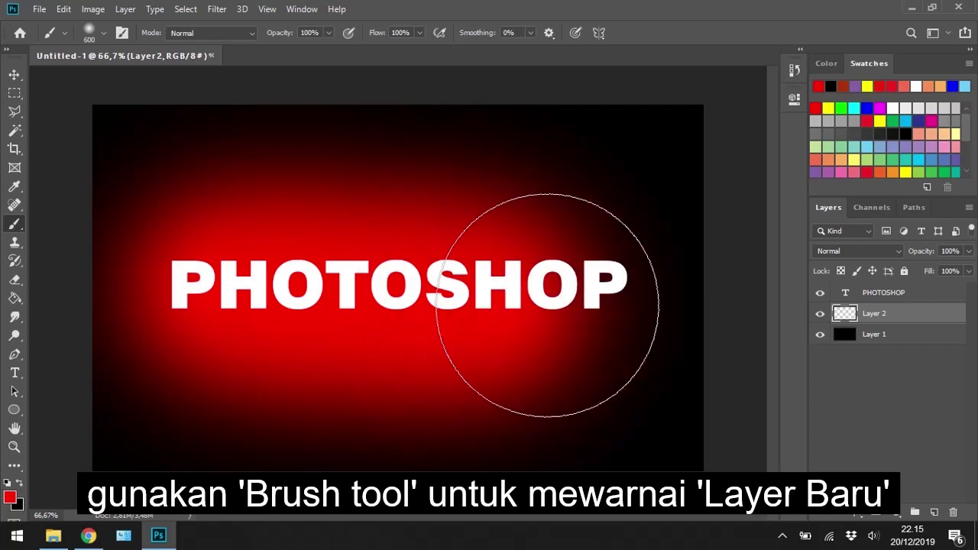
click(547, 306)
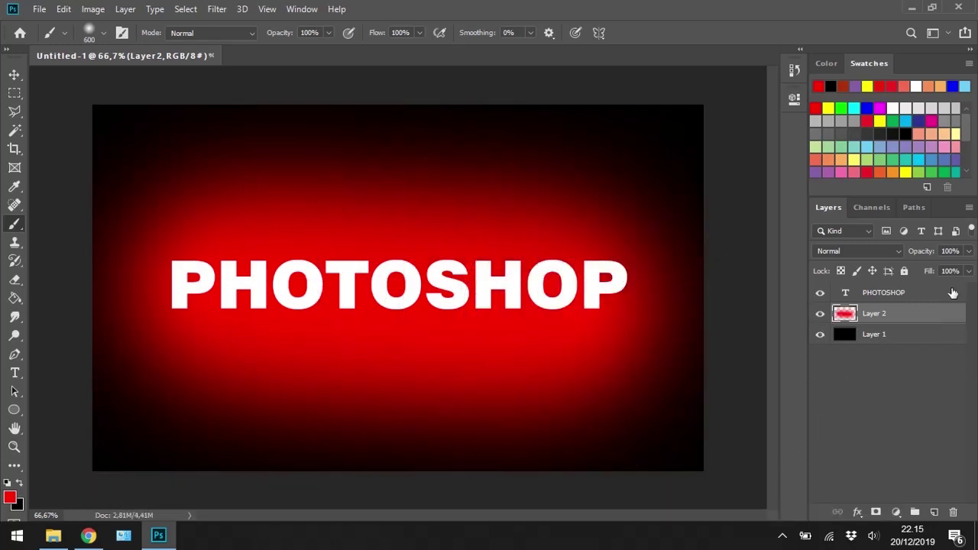
Lower the red glow layer's opacity to 20%.
click(960, 253)
text(20)
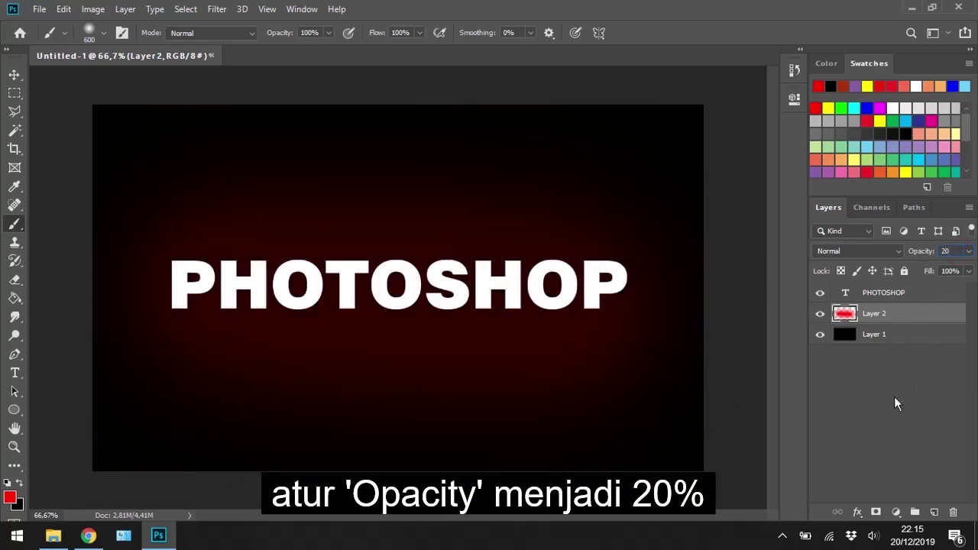
click(896, 403)
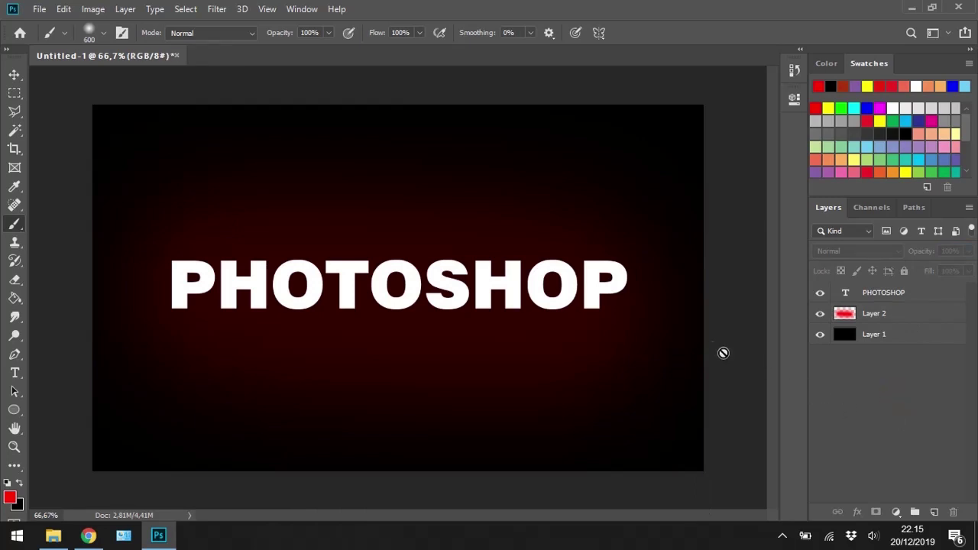
Open Blending Options for the PHOTOSHOP text layer.
click(914, 295)
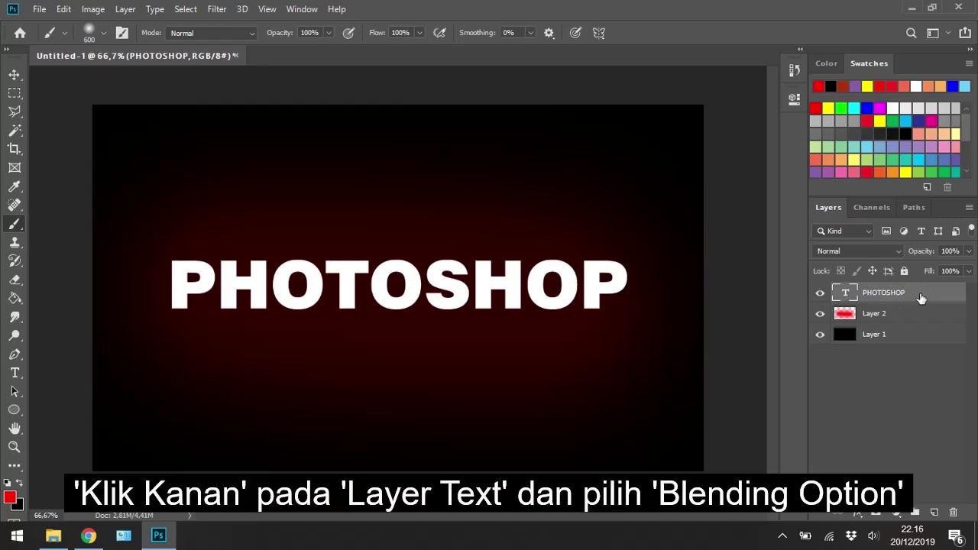
right_click(920, 297)
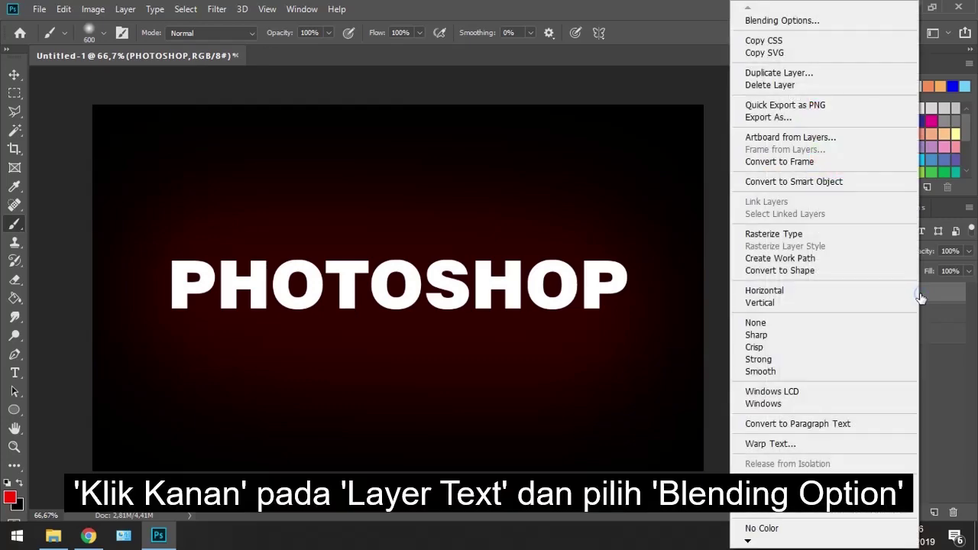
click(789, 23)
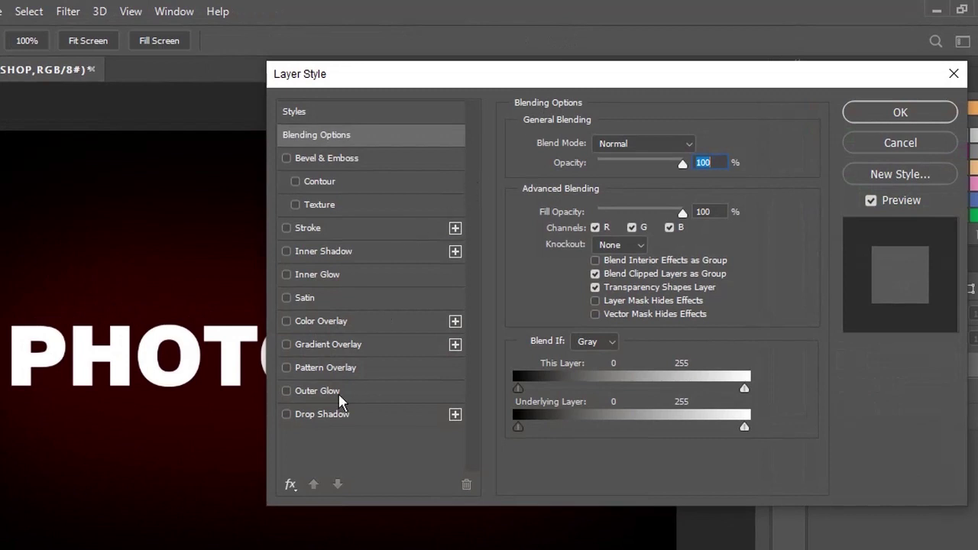
Enable Outer Glow in red f00f0f at 75% opacity.
click(318, 395)
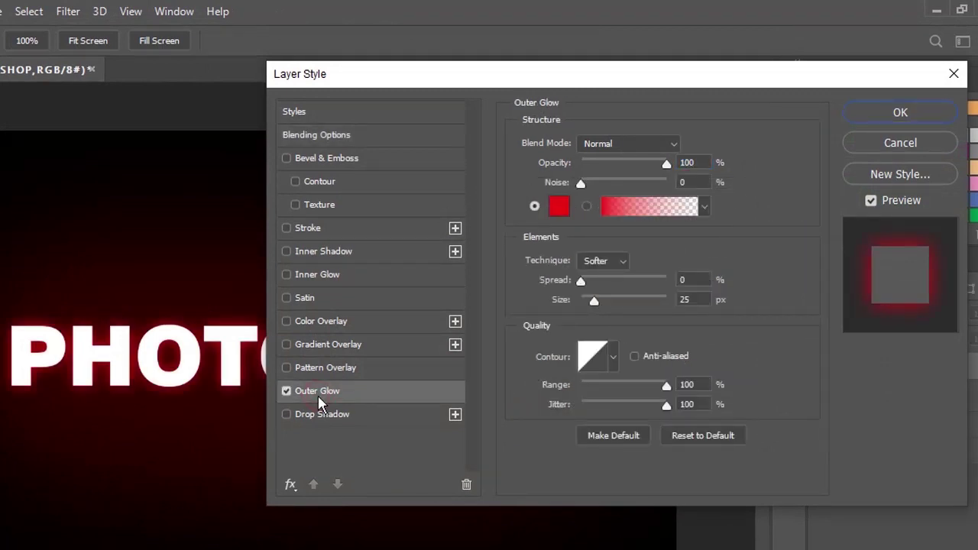
click(558, 208)
click(855, 504)
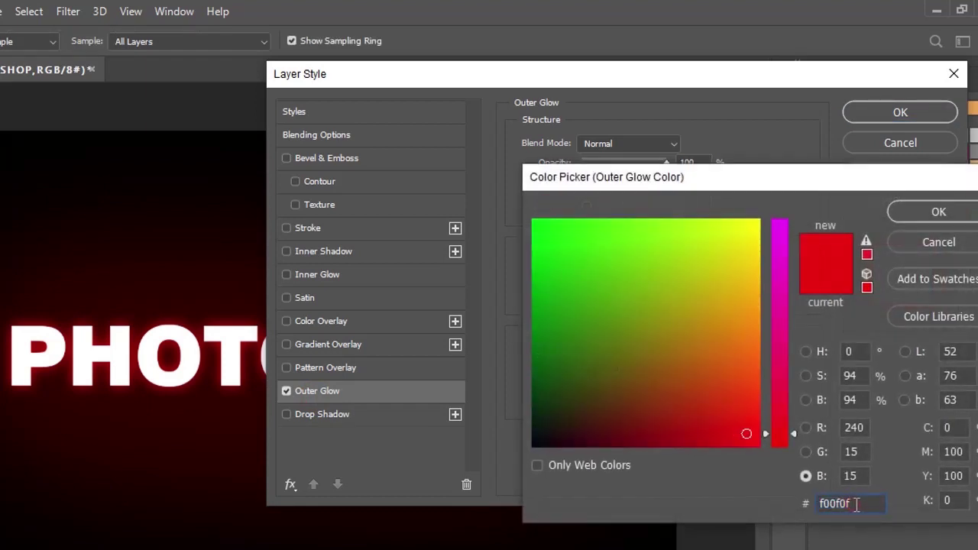
double_click(837, 503)
click(864, 505)
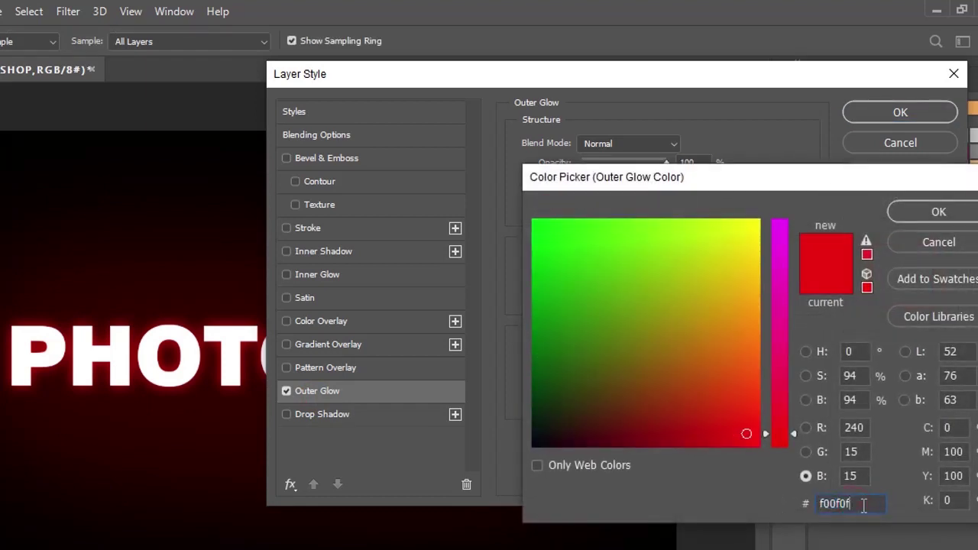
click(939, 216)
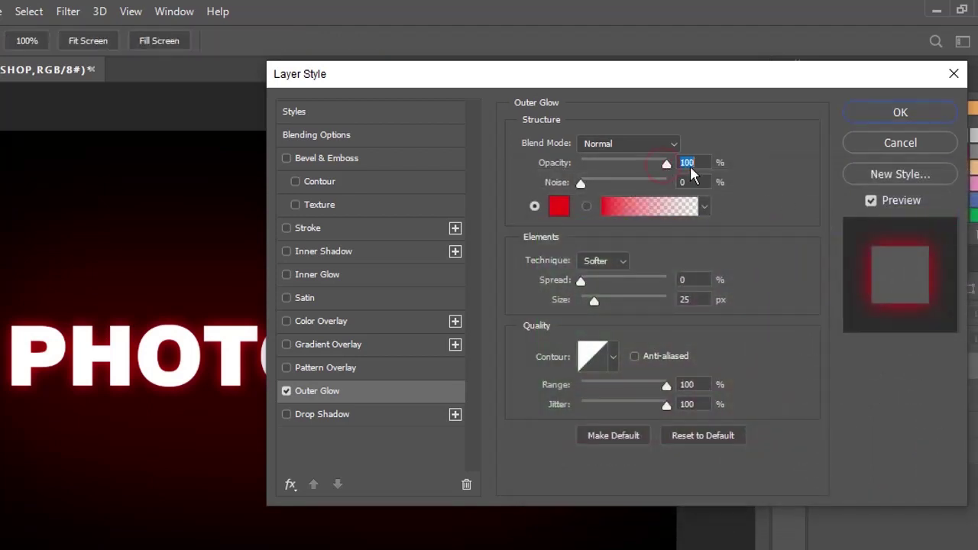
click(690, 165)
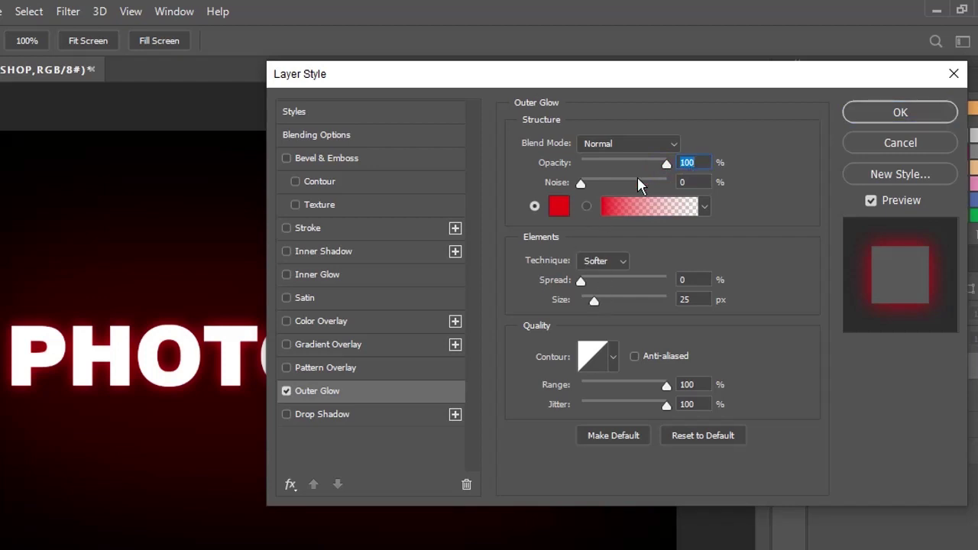
drag(667, 163, 657, 164)
text(75)
Turn on Color Overlay for the text with brownish-orange colour 974c02.
click(320, 324)
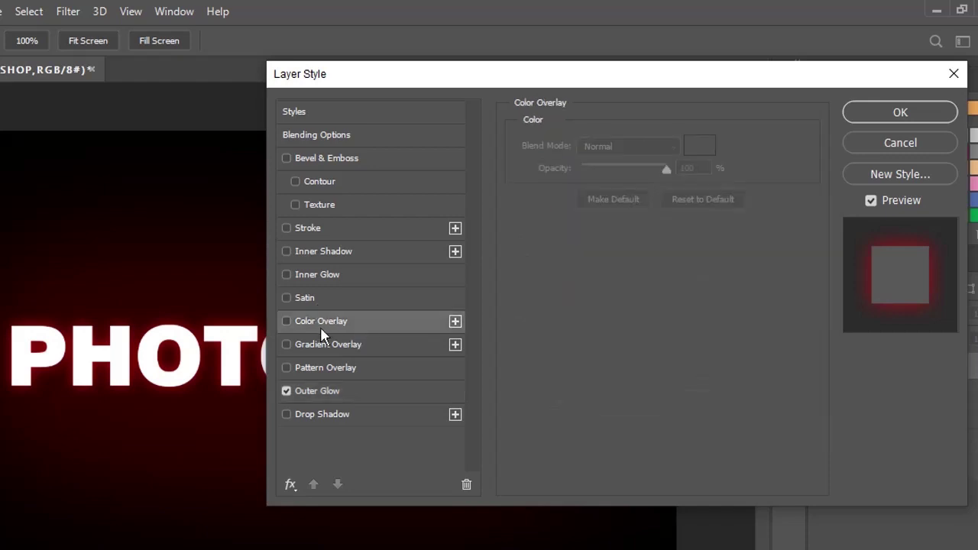
click(301, 325)
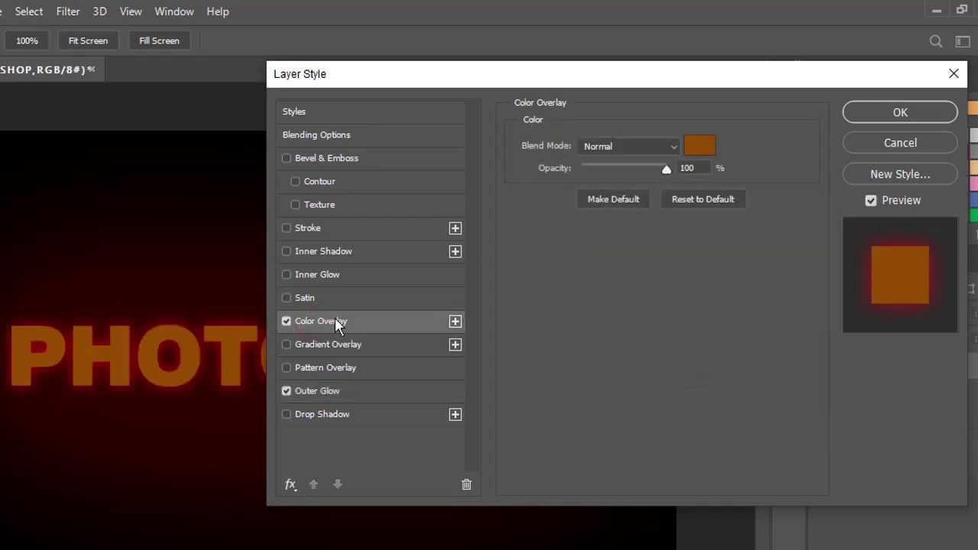
click(701, 145)
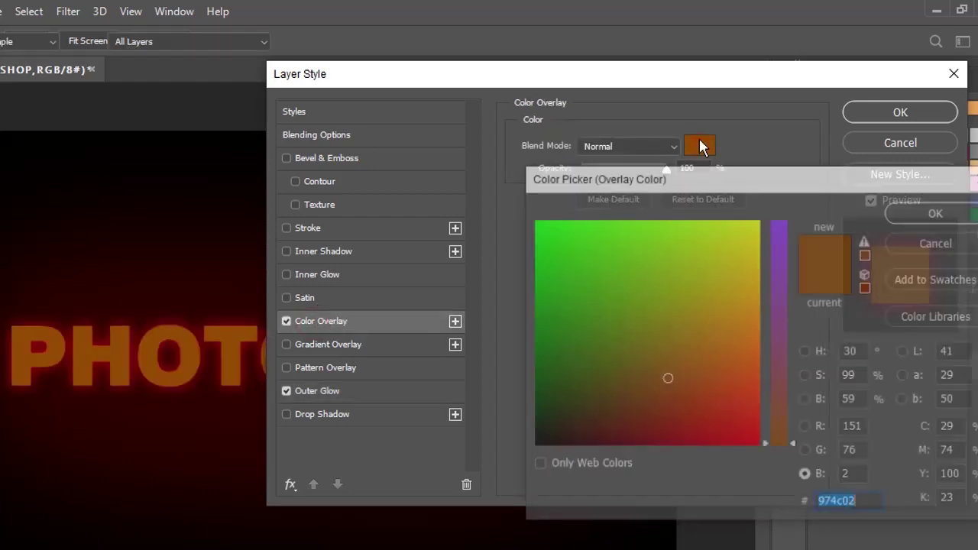
click(864, 500)
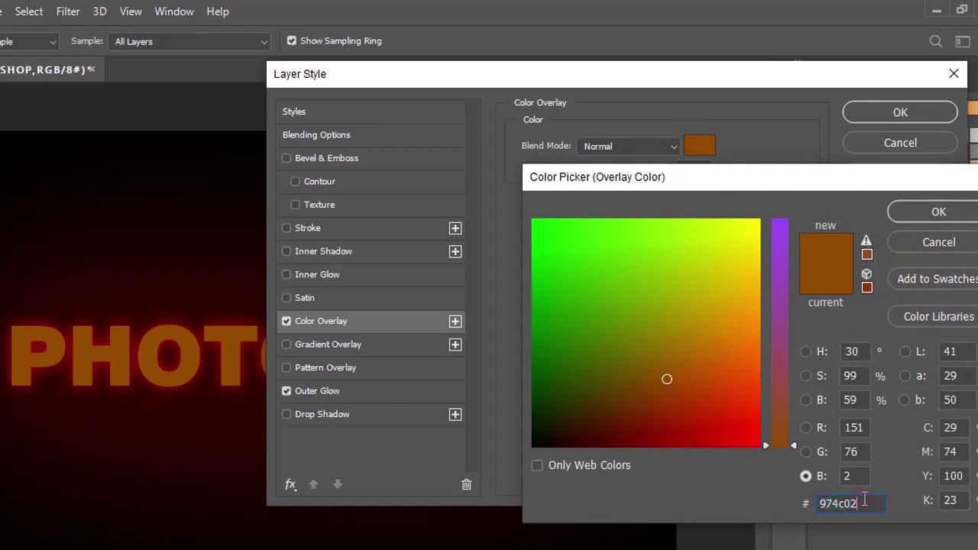
drag(864, 500, 798, 490)
click(862, 495)
drag(860, 503, 818, 500)
click(861, 502)
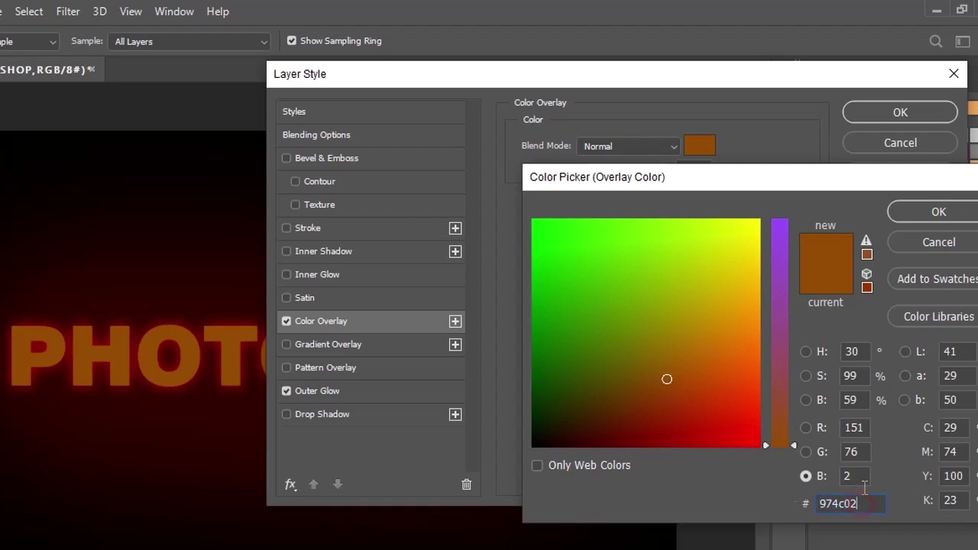
click(921, 220)
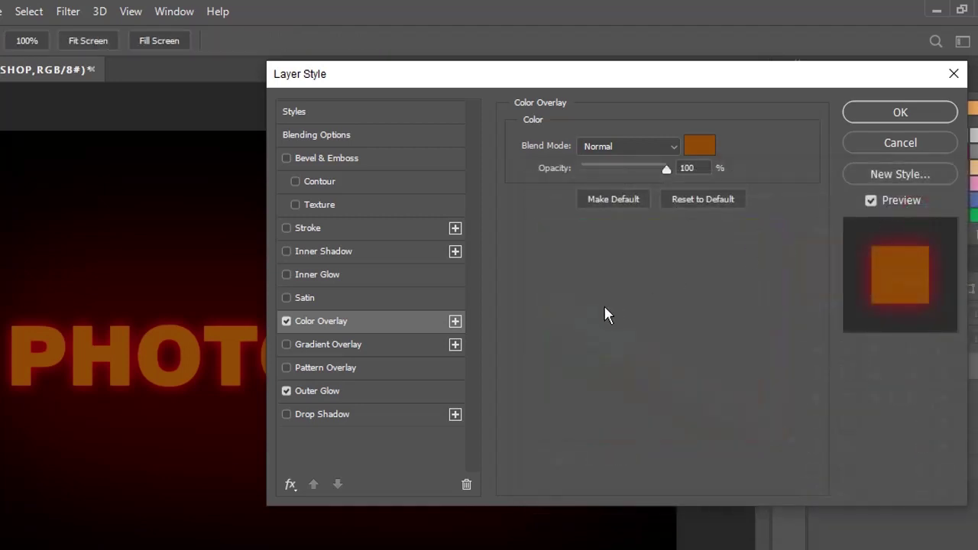
click(308, 278)
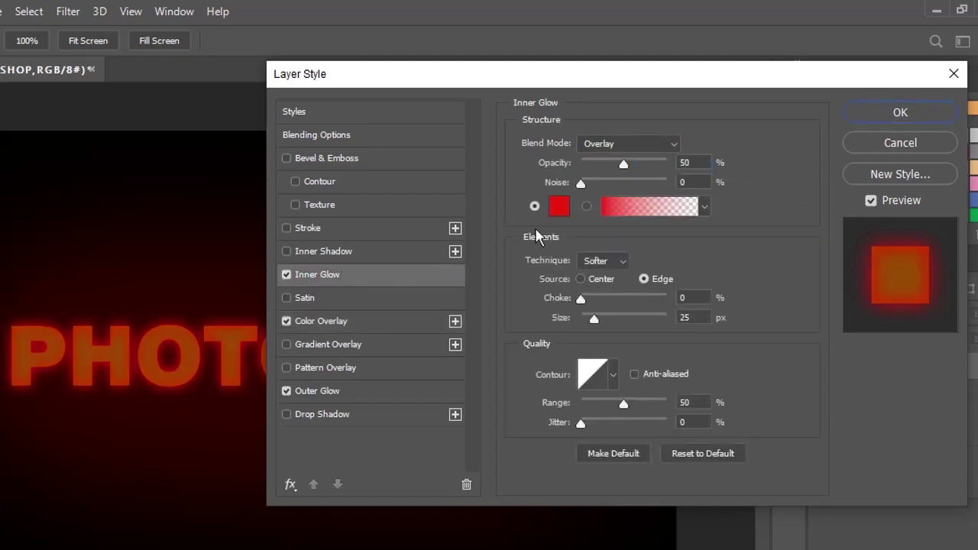
Set the Inner Glow colour to yellow f6ff03 at 100% opacity.
click(560, 208)
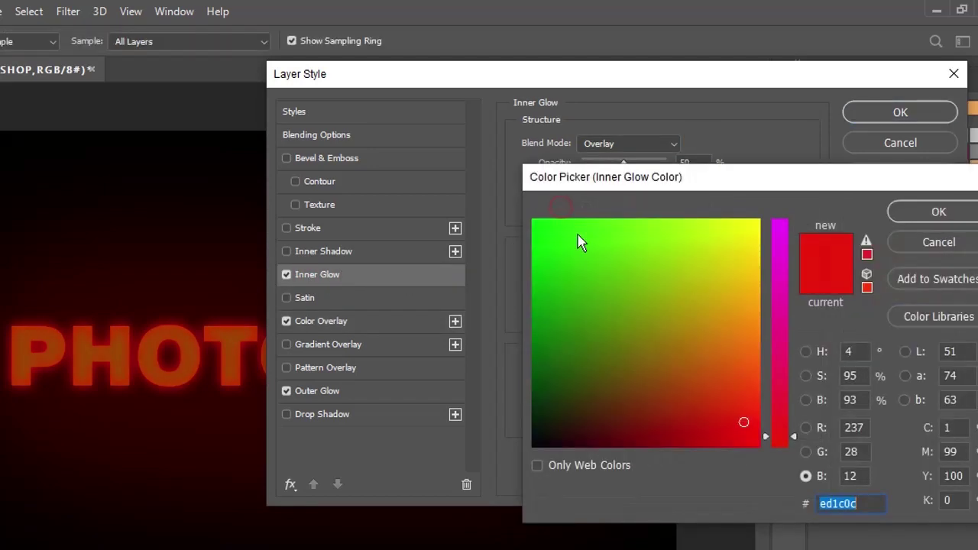
text(f)
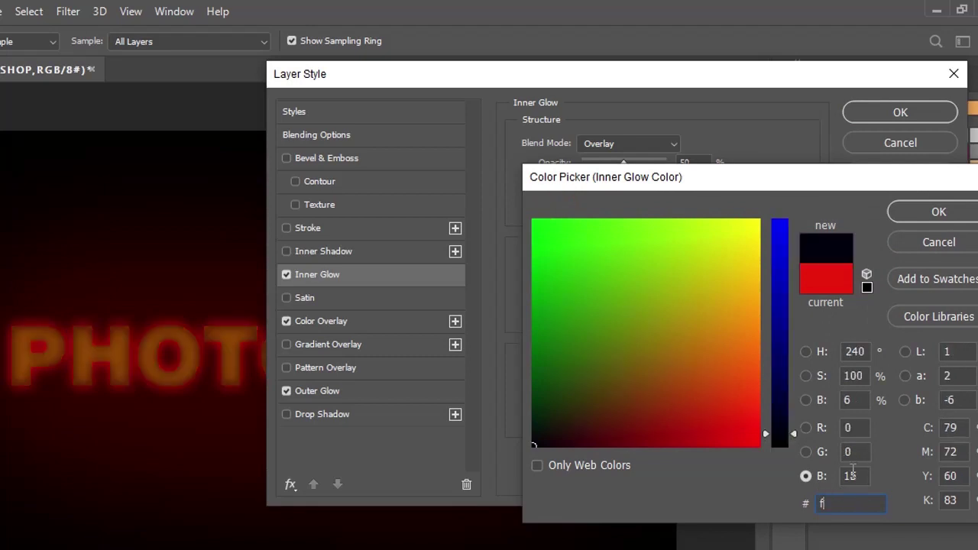
text(6ff0)
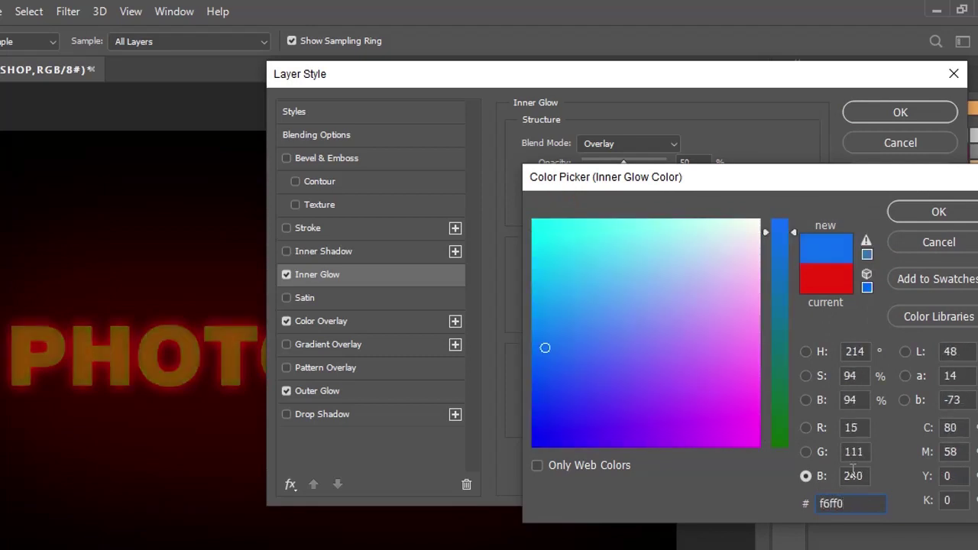
text(3)
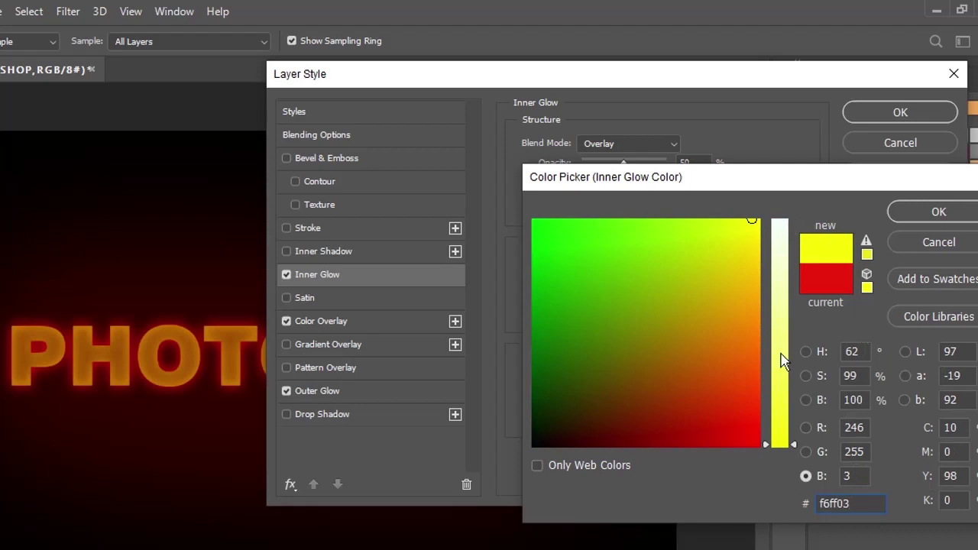
click(924, 215)
drag(626, 162, 649, 162)
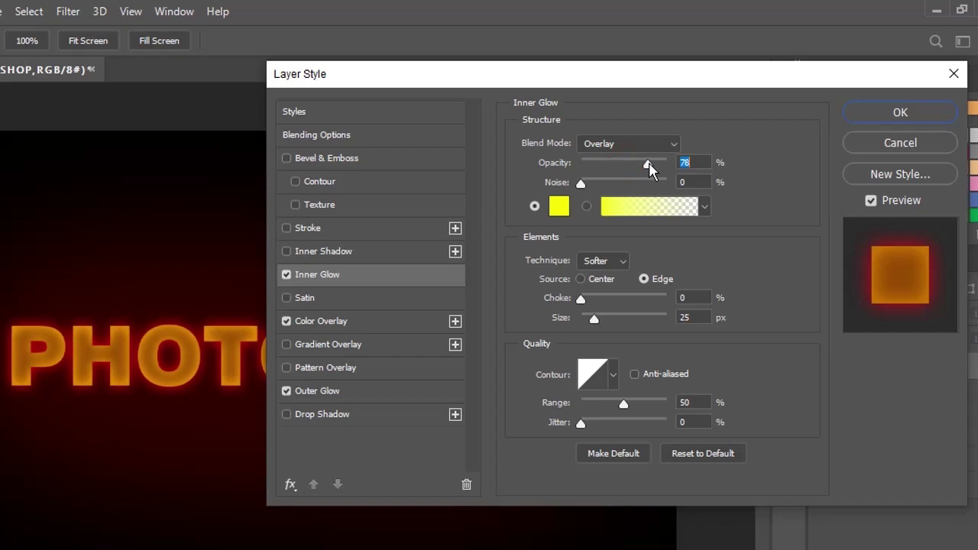
text(74)
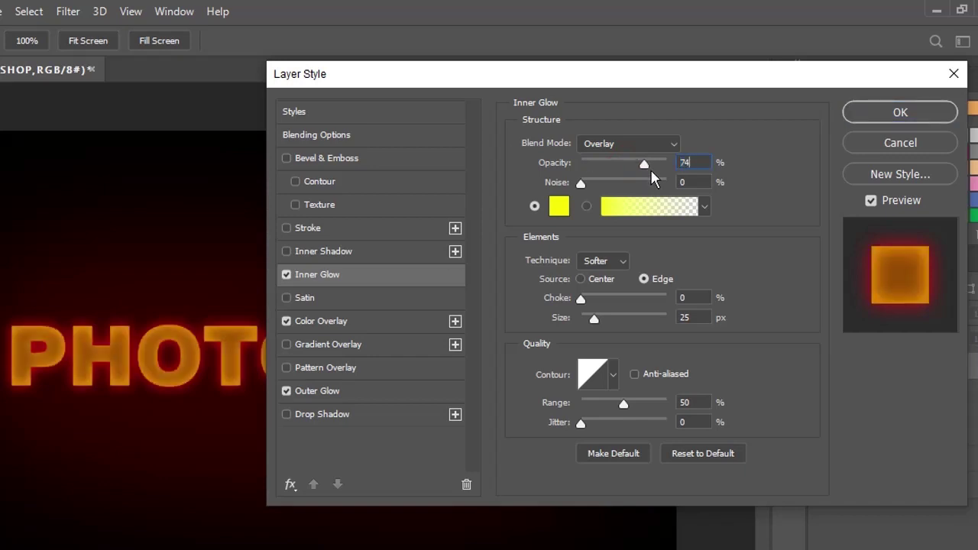
drag(644, 163, 674, 165)
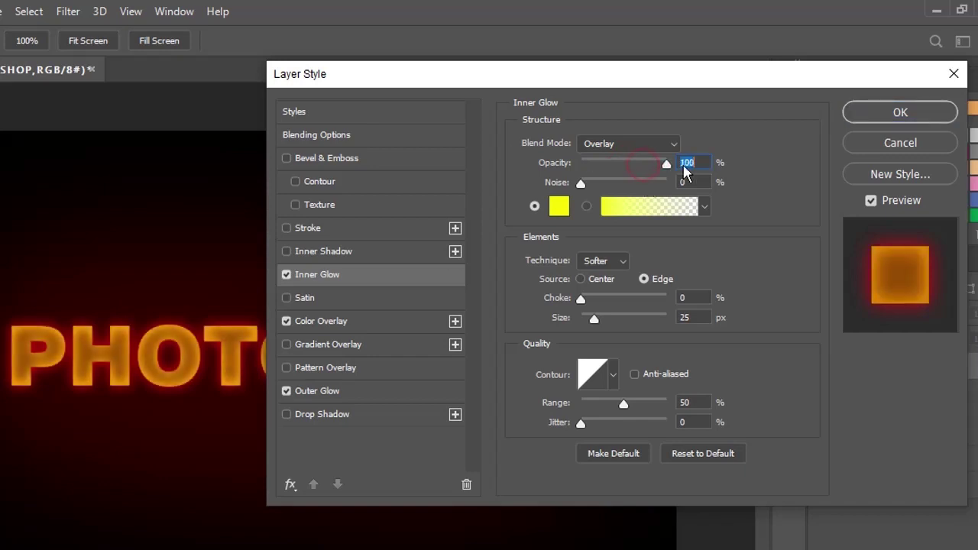
Set the Inner Glow size to 23 px and apply the layer styles.
drag(596, 318, 598, 320)
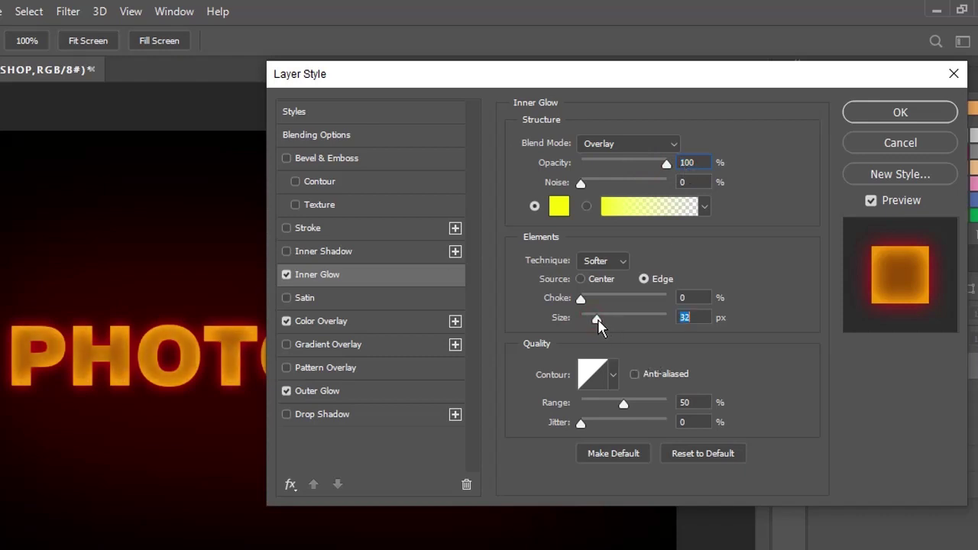
drag(598, 325, 596, 321)
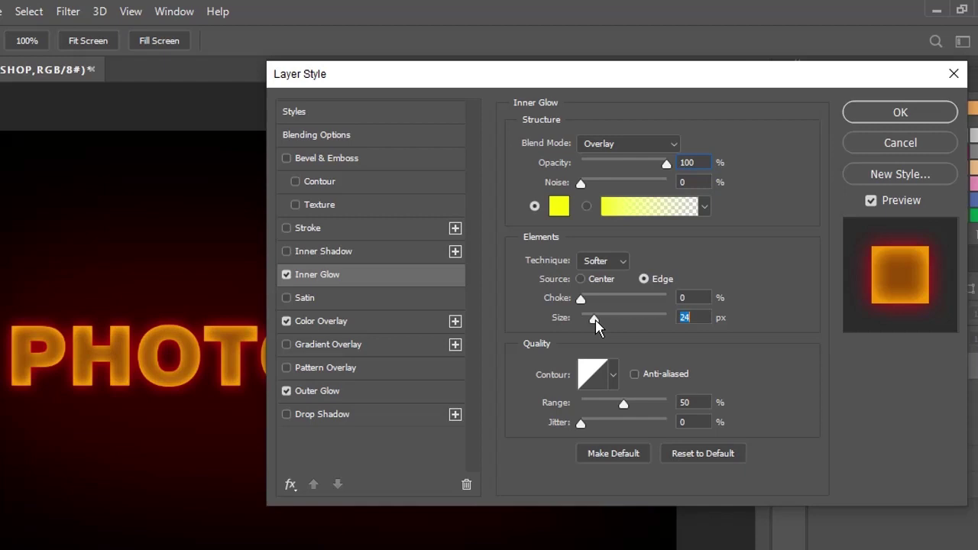
click(688, 318)
key(BackSpace)
text(3)
click(880, 115)
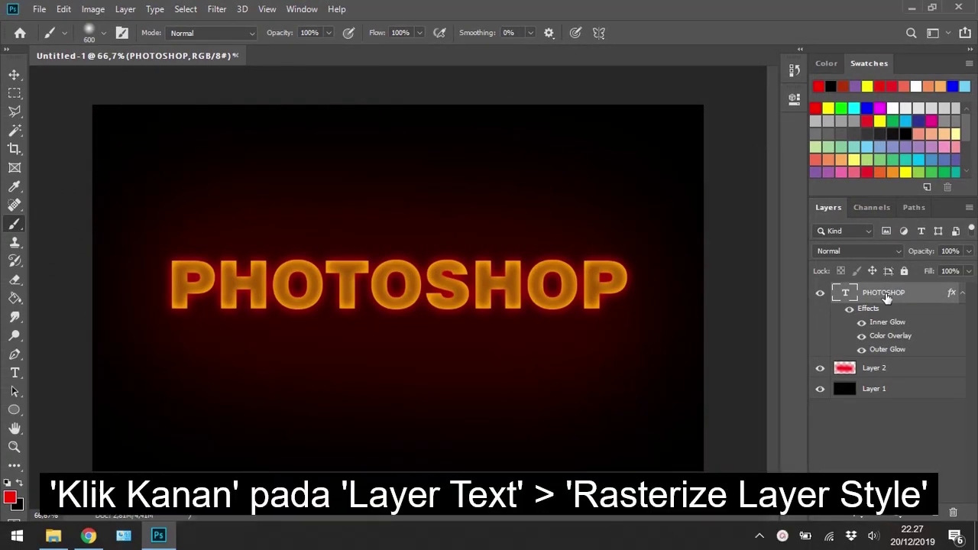
Rasterize the PHOTOSHOP layer's styles into plain pixels.
right_click(885, 295)
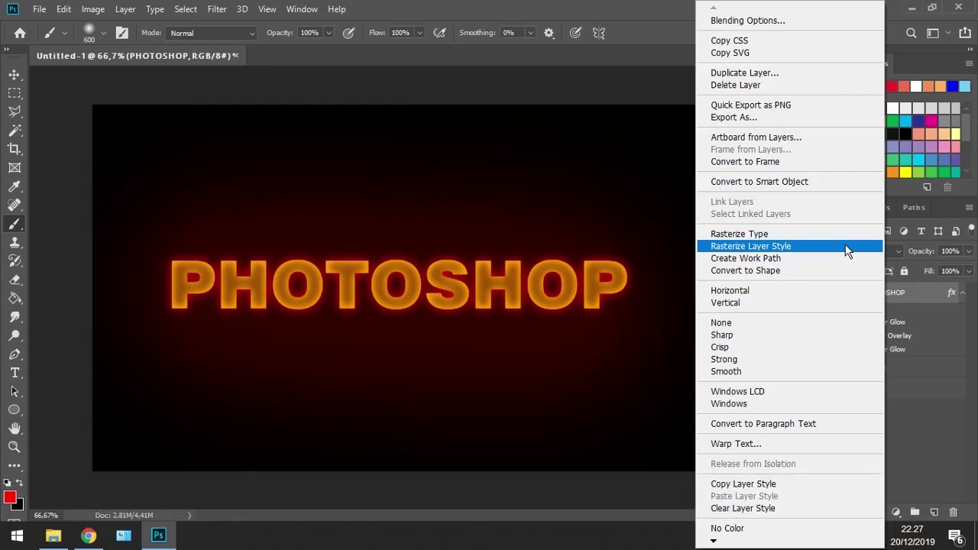
click(846, 246)
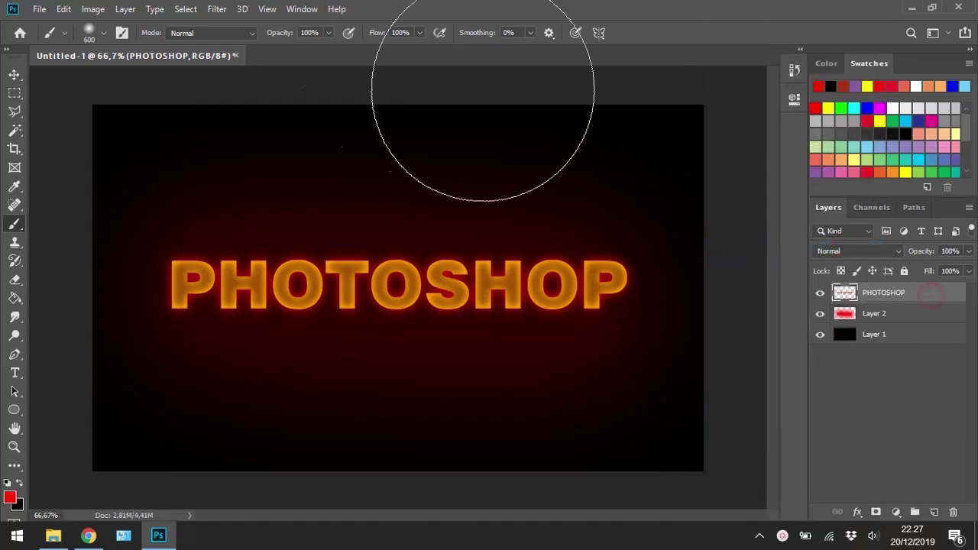
click(217, 10)
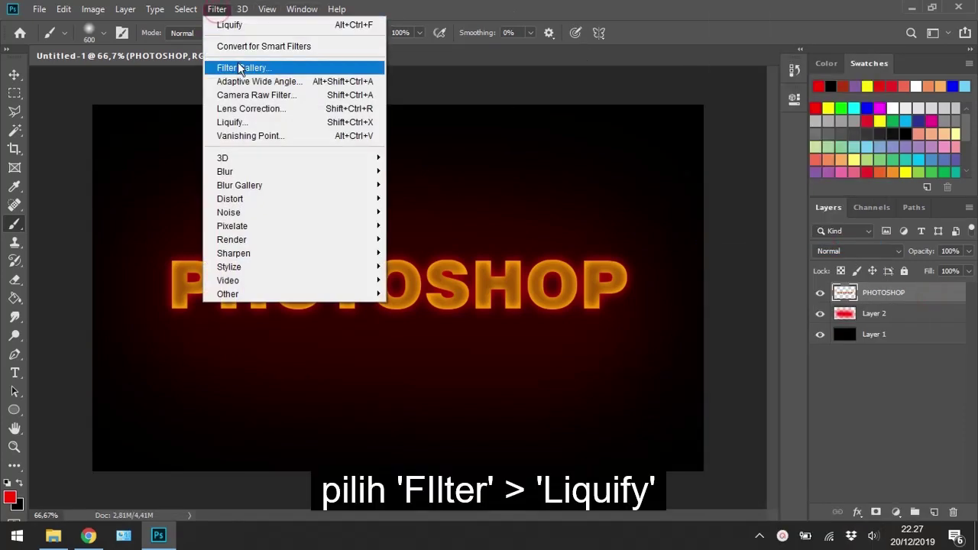
In Liquify, zoom in, set brush size 25 and make the P's left edge wavy.
click(313, 123)
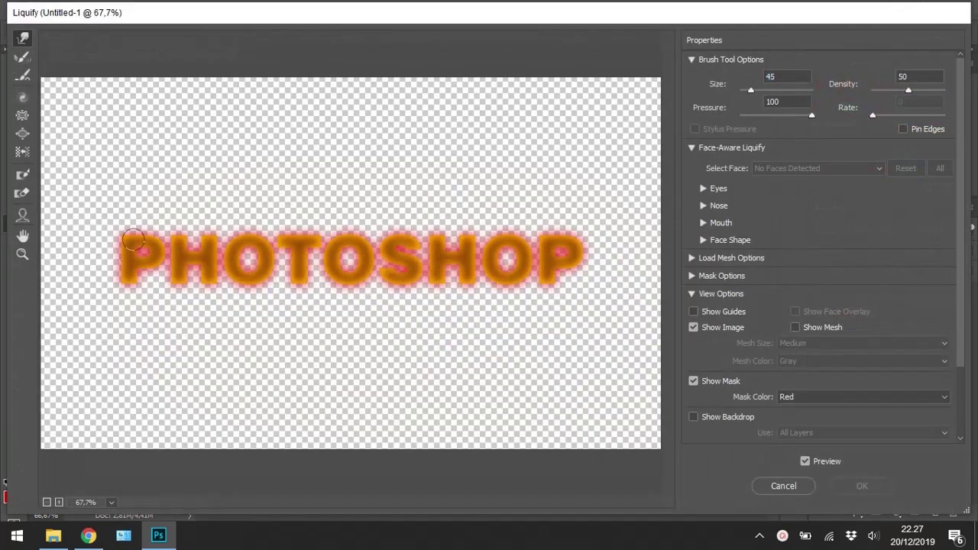
key(ctrl+plus)
key(ctrl+plus)
key(ctrl+plus)
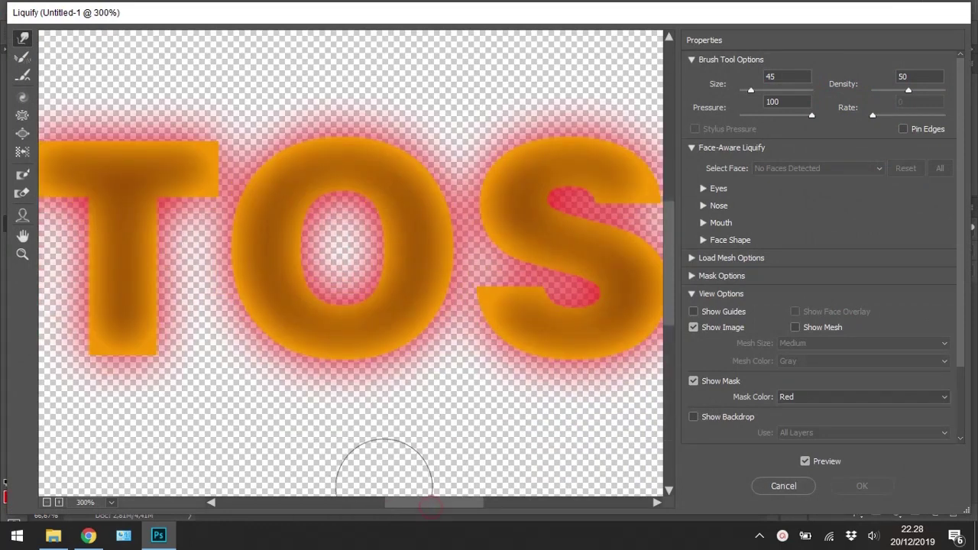
mouse_move(401, 507)
mouse_down()
mouse_move(339, 504)
mouse_move(328, 469)
mouse_move(258, 469)
mouse_up()
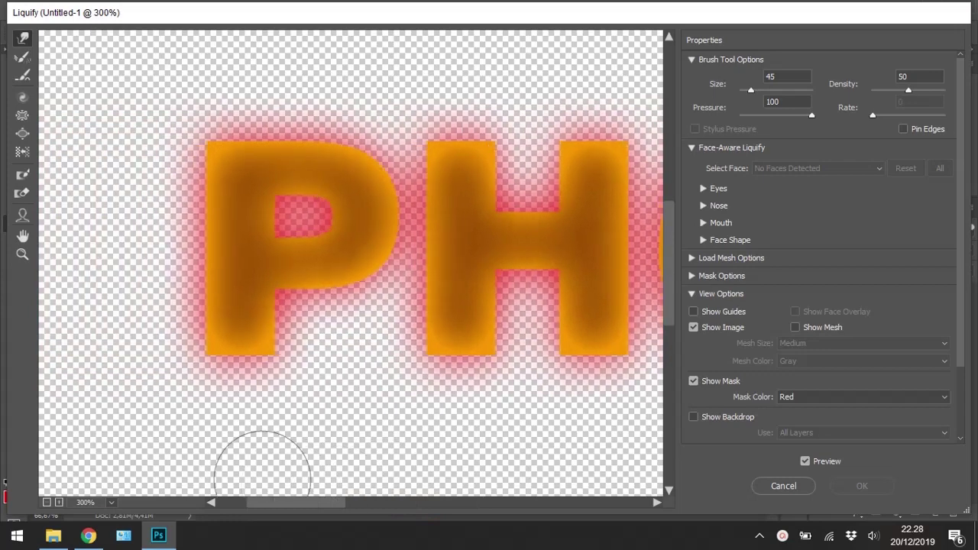
key(bracketleft)
key(bracketleft)
key(bracketleft)
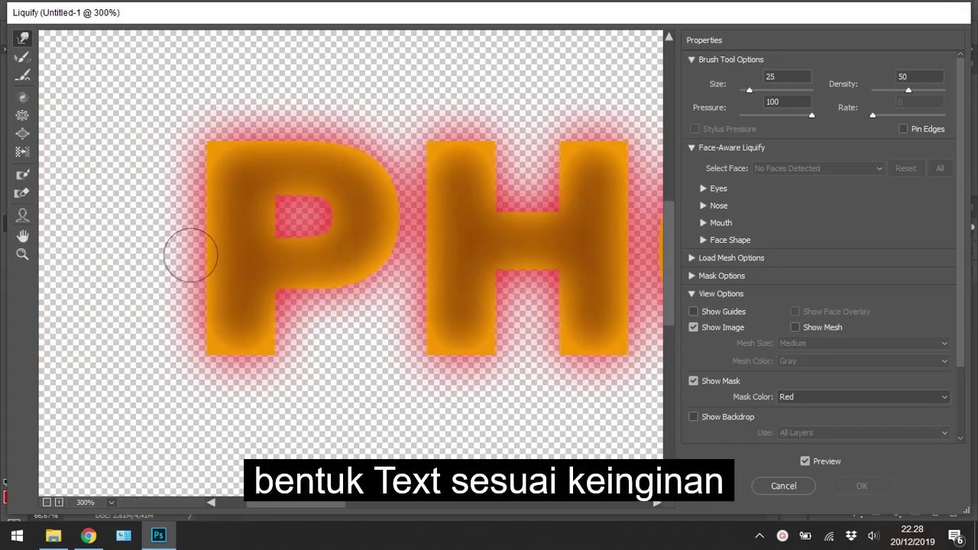
mouse_move(215, 175)
mouse_down()
mouse_move(214, 354)
mouse_move(265, 350)
mouse_move(273, 288)
mouse_move(317, 295)
mouse_move(388, 219)
mouse_move(347, 154)
mouse_move(265, 135)
mouse_up()
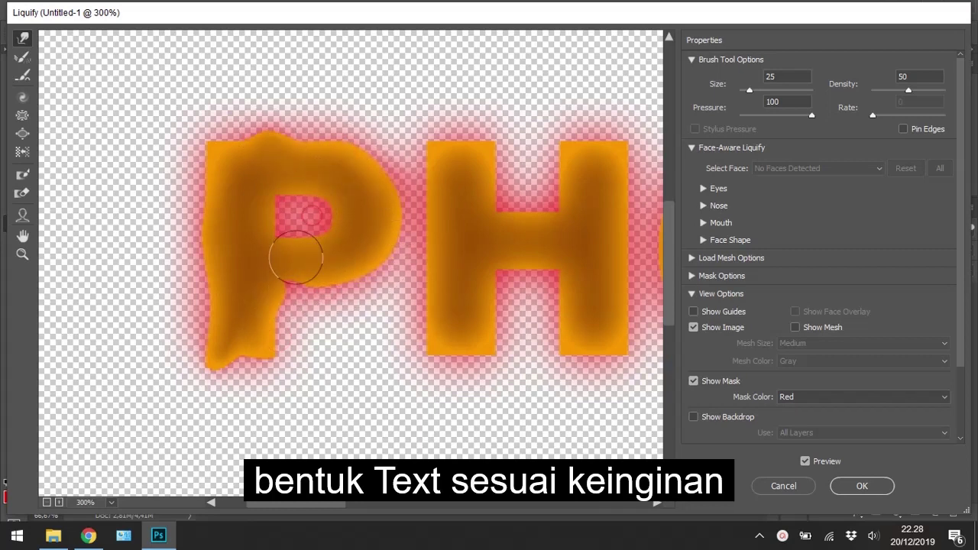
Warp the H's stems, lower left and crossbar into melted shapes.
drag(425, 316, 426, 343)
mouse_move(590, 360)
mouse_down()
mouse_move(624, 230)
mouse_move(625, 136)
mouse_up()
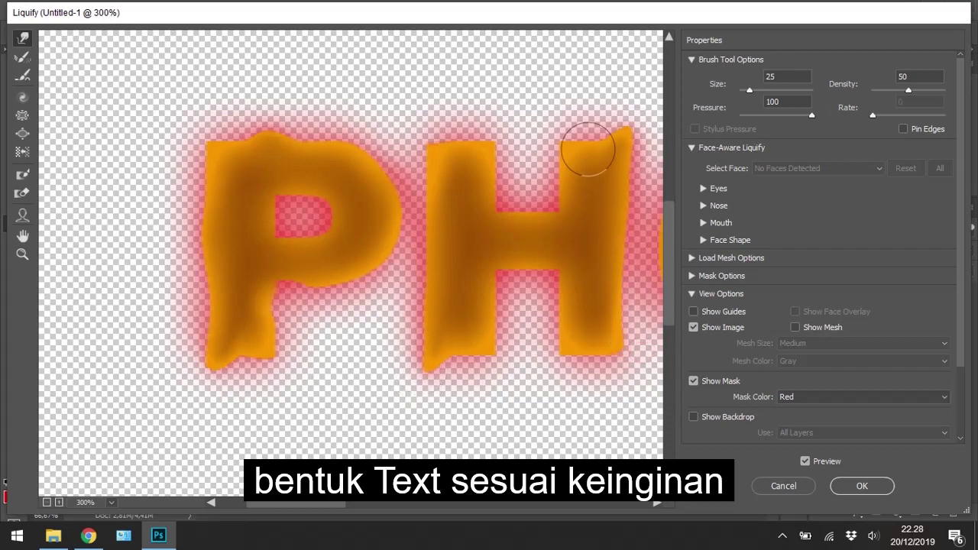
drag(498, 266, 542, 284)
drag(520, 236, 545, 212)
drag(525, 267, 480, 280)
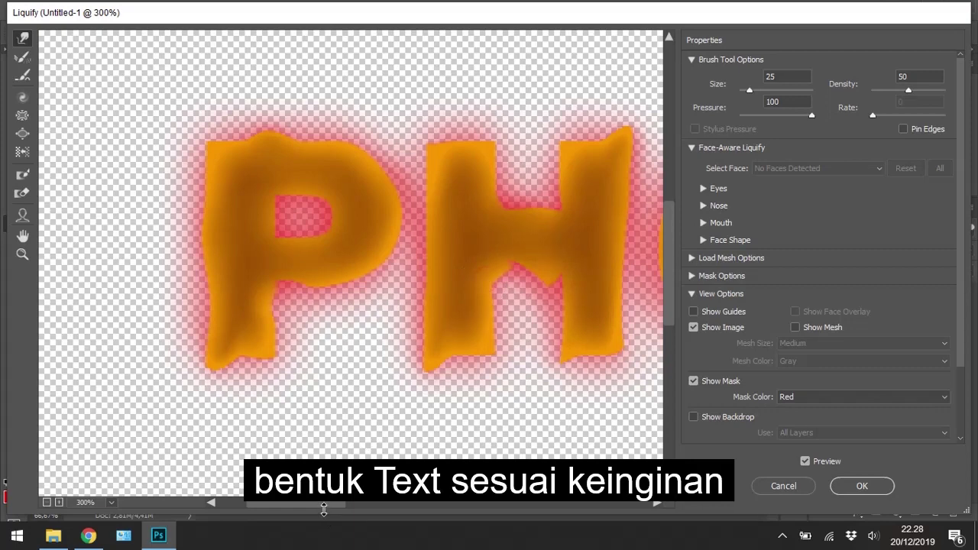
drag(280, 504, 347, 504)
Warp the O's hole and outline and the T's stem and crossbar.
mouse_move(392, 214)
mouse_down()
mouse_move(392, 282)
mouse_move(309, 284)
mouse_move(295, 245)
mouse_up()
mouse_move(385, 138)
mouse_down()
mouse_move(295, 136)
mouse_move(227, 275)
mouse_move(319, 360)
mouse_move(415, 353)
mouse_move(470, 258)
mouse_move(423, 150)
mouse_up()
drag(388, 510, 421, 511)
mouse_move(266, 172)
mouse_down()
mouse_move(301, 192)
mouse_move(321, 357)
mouse_move(392, 291)
mouse_move(408, 201)
mouse_up()
mouse_move(298, 236)
mouse_down()
mouse_move(301, 212)
mouse_move(406, 186)
mouse_move(425, 145)
mouse_move(344, 137)
mouse_up()
drag(398, 505, 434, 504)
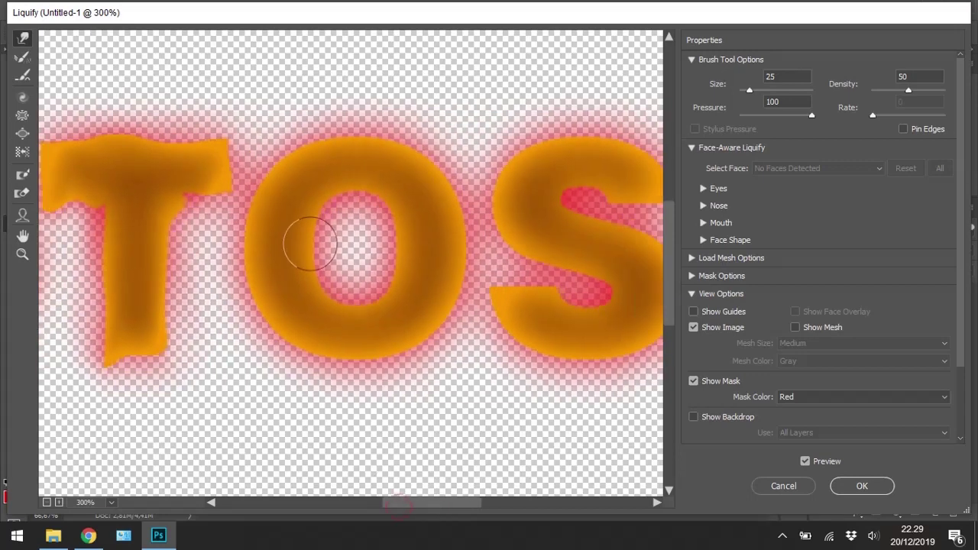
Warp the O and S outlines, and push the H's crossbar and right stem out of shape.
mouse_move(355, 135)
mouse_down()
mouse_move(257, 191)
mouse_move(235, 306)
mouse_move(360, 389)
mouse_move(414, 357)
mouse_move(459, 219)
mouse_move(400, 148)
mouse_move(295, 145)
mouse_up()
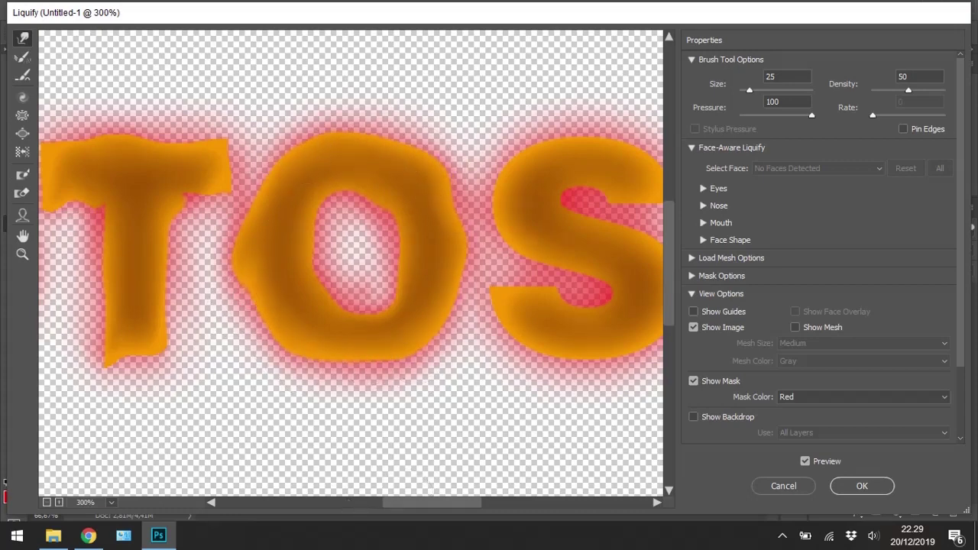
drag(432, 502, 464, 502)
mouse_move(316, 284)
mouse_down()
mouse_move(302, 334)
mouse_move(411, 378)
mouse_move(424, 349)
mouse_move(481, 290)
mouse_move(466, 257)
mouse_move(366, 226)
mouse_move(376, 166)
mouse_move(444, 203)
mouse_move(349, 120)
mouse_move(303, 188)
mouse_move(299, 245)
mouse_up()
drag(464, 502, 489, 502)
mouse_move(328, 175)
mouse_down()
mouse_move(360, 305)
mouse_move(375, 179)
mouse_move(349, 382)
mouse_move(408, 339)
mouse_move(369, 304)
mouse_up()
mouse_move(333, 237)
mouse_down()
mouse_move(327, 258)
mouse_move(332, 247)
mouse_move(343, 255)
mouse_up()
mouse_move(430, 201)
mouse_down()
mouse_move(487, 212)
mouse_move(484, 138)
mouse_move(550, 153)
mouse_up()
mouse_move(549, 337)
mouse_down()
mouse_move(555, 376)
mouse_move(511, 350)
mouse_move(497, 315)
mouse_move(438, 277)
mouse_move(485, 278)
mouse_move(434, 298)
mouse_up()
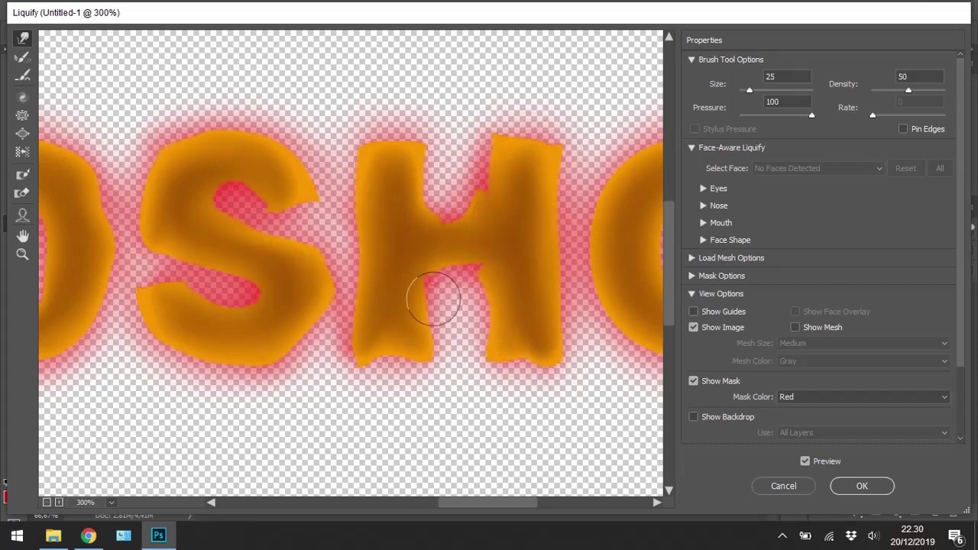
Warp the second O's outline and distort the P's stem and inner counter.
drag(471, 502, 525, 503)
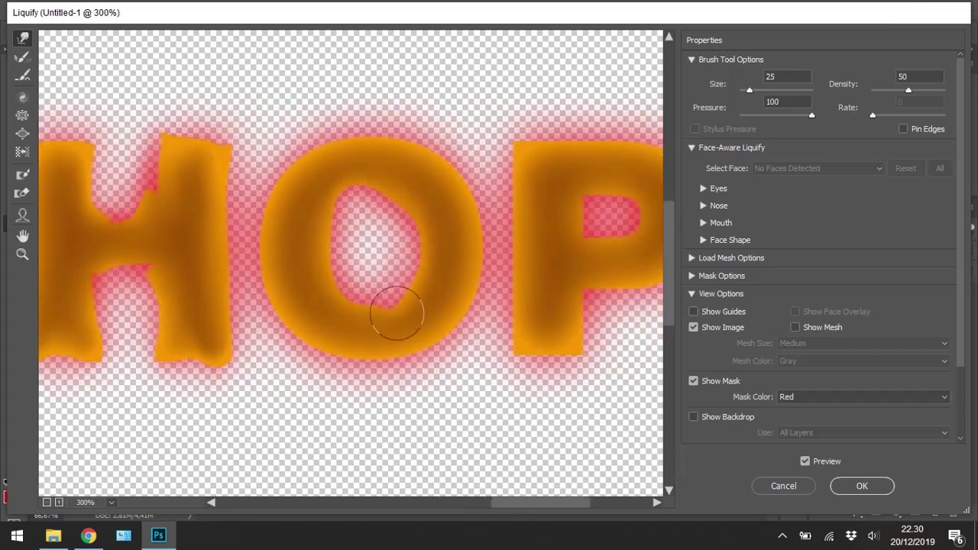
mouse_move(329, 208)
mouse_down()
mouse_move(476, 240)
mouse_move(349, 367)
mouse_move(273, 356)
mouse_move(276, 295)
mouse_move(308, 330)
mouse_move(395, 360)
mouse_move(311, 344)
mouse_move(249, 211)
mouse_move(312, 135)
mouse_move(380, 136)
mouse_move(465, 230)
mouse_move(432, 333)
mouse_move(406, 367)
mouse_up()
drag(512, 507, 530, 506)
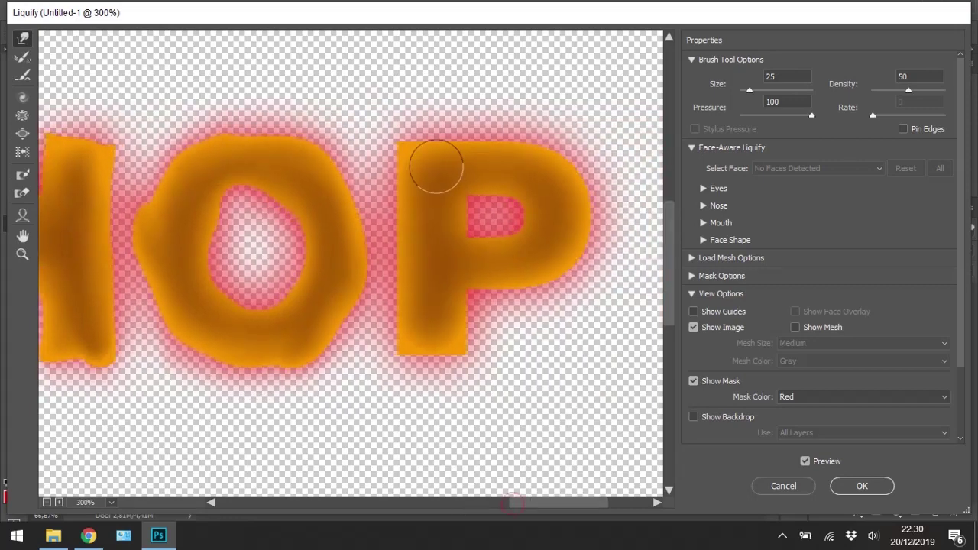
mouse_move(393, 321)
mouse_down()
mouse_move(398, 356)
mouse_move(469, 354)
mouse_move(481, 283)
mouse_move(578, 236)
mouse_move(483, 139)
mouse_up()
mouse_move(484, 205)
mouse_down()
mouse_move(474, 240)
mouse_move(502, 236)
mouse_move(464, 235)
mouse_up()
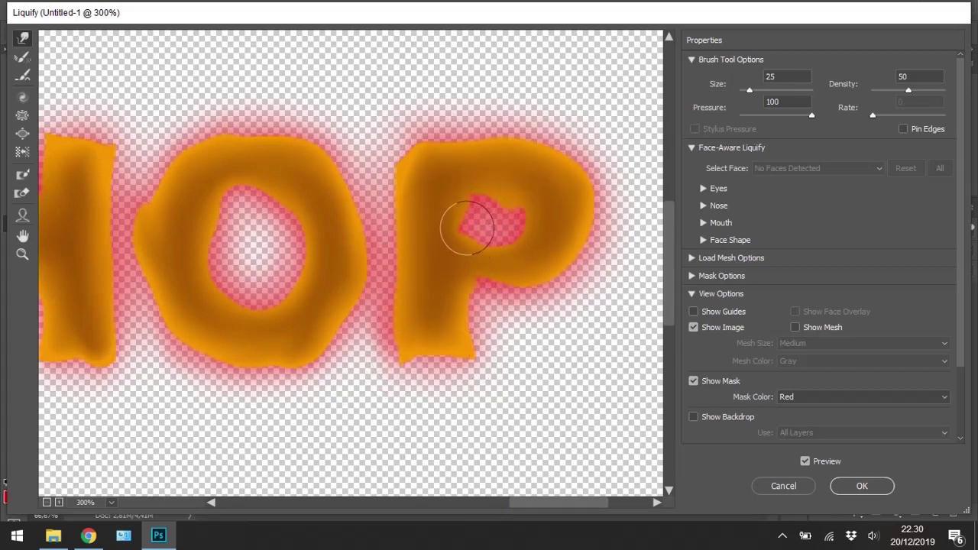
Apply the Liquify warp to the letters and bring up the text layer's Blending Options.
click(848, 489)
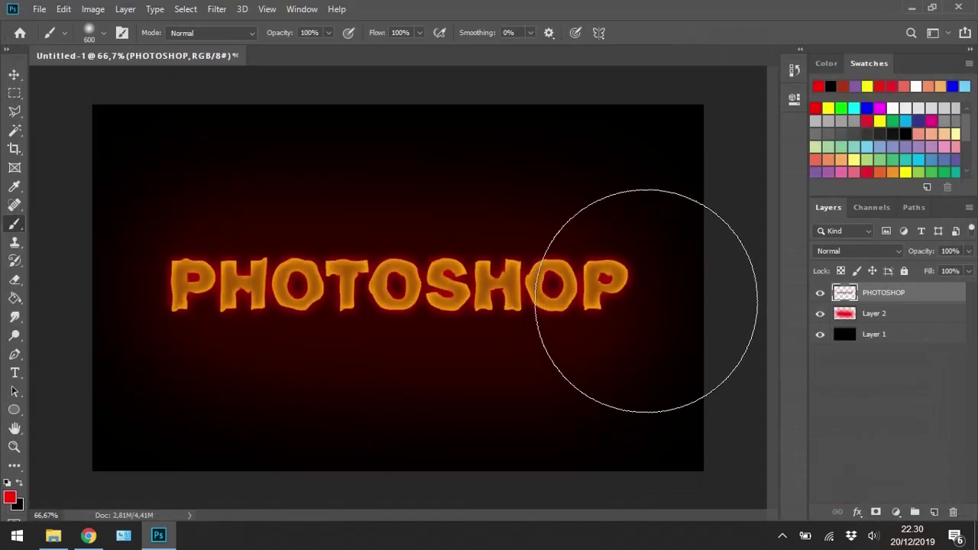
right_click(913, 298)
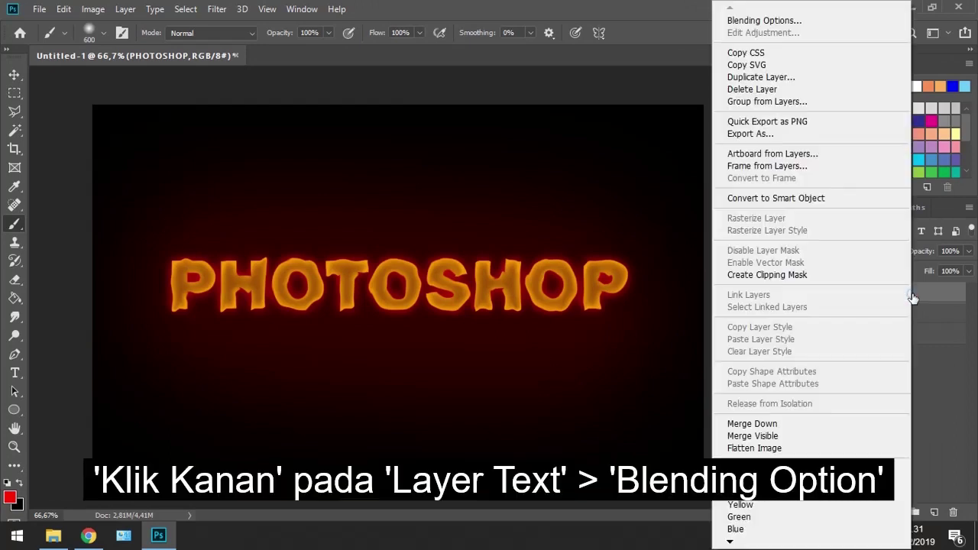
click(768, 21)
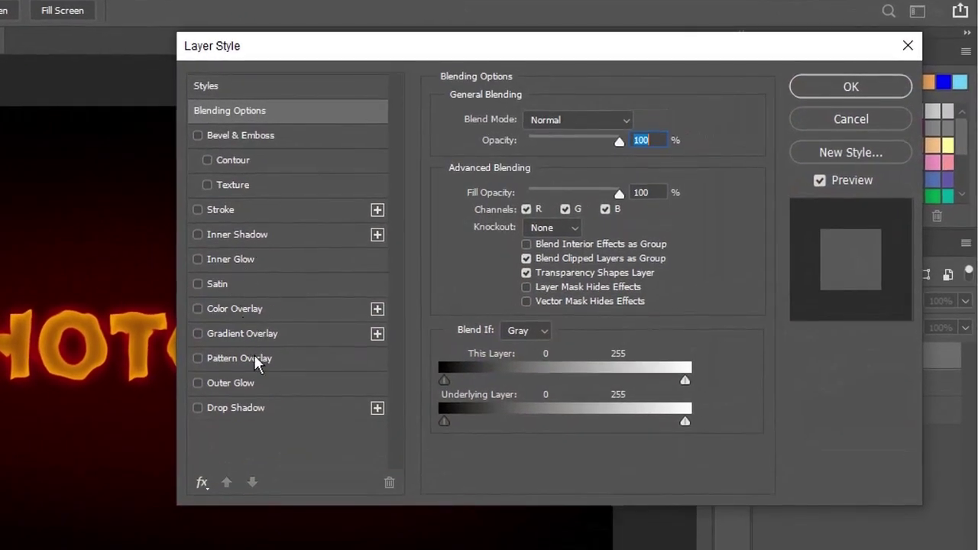
Add a yellow f6ff03 Inner Glow of size 25 px, then switch to File Explorer.
click(243, 260)
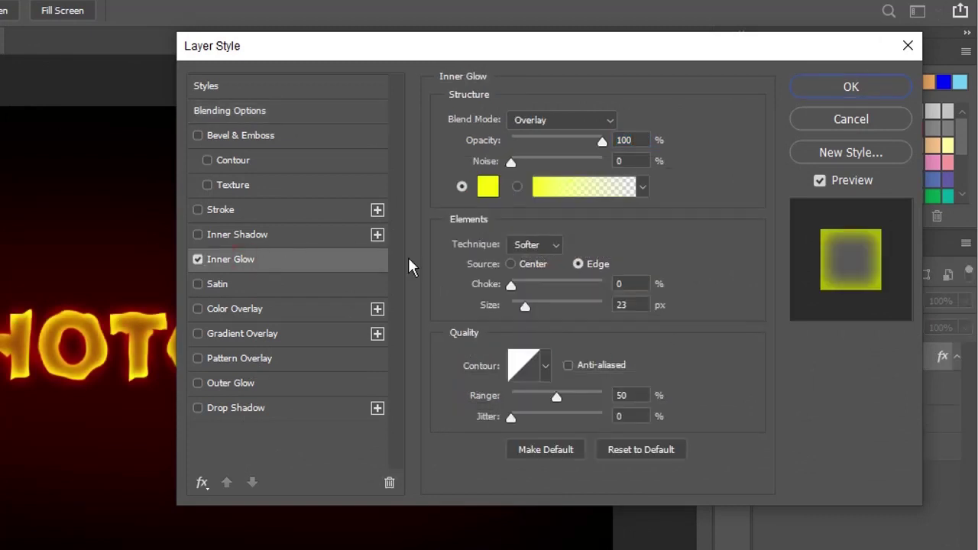
click(487, 189)
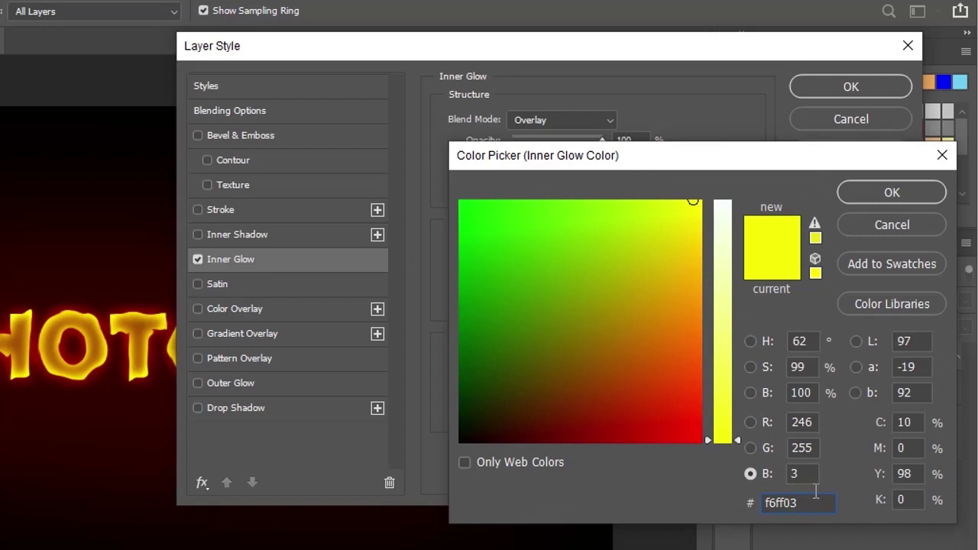
click(883, 197)
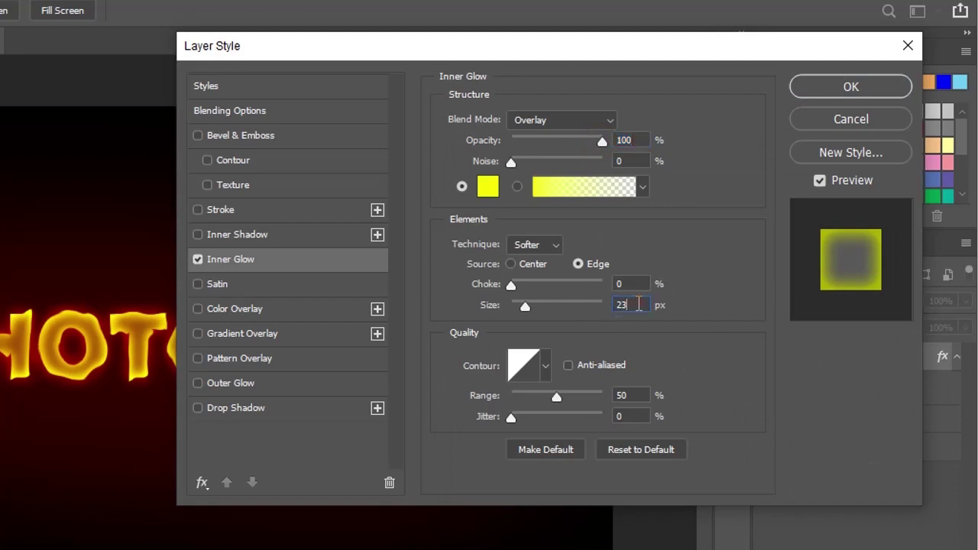
key(BackSpace)
text(5)
click(853, 95)
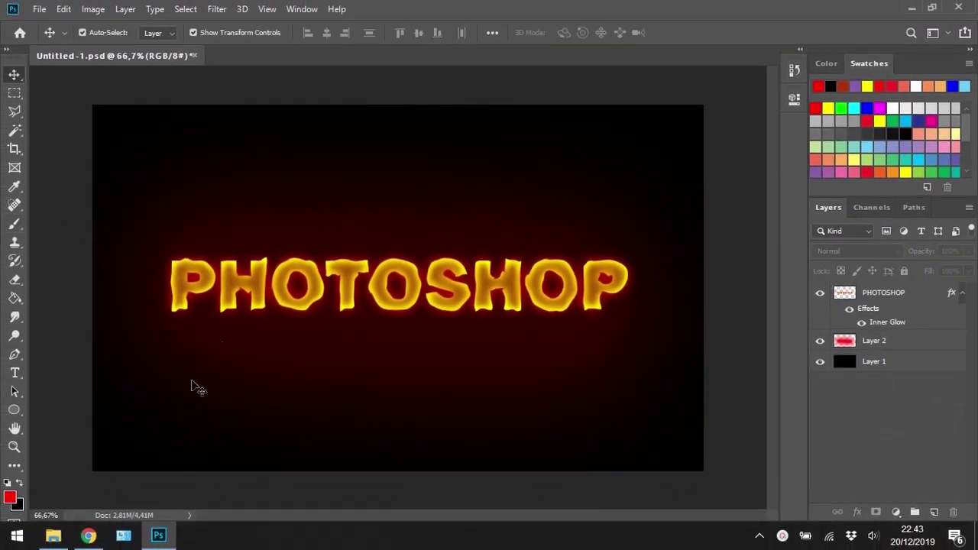
click(52, 535)
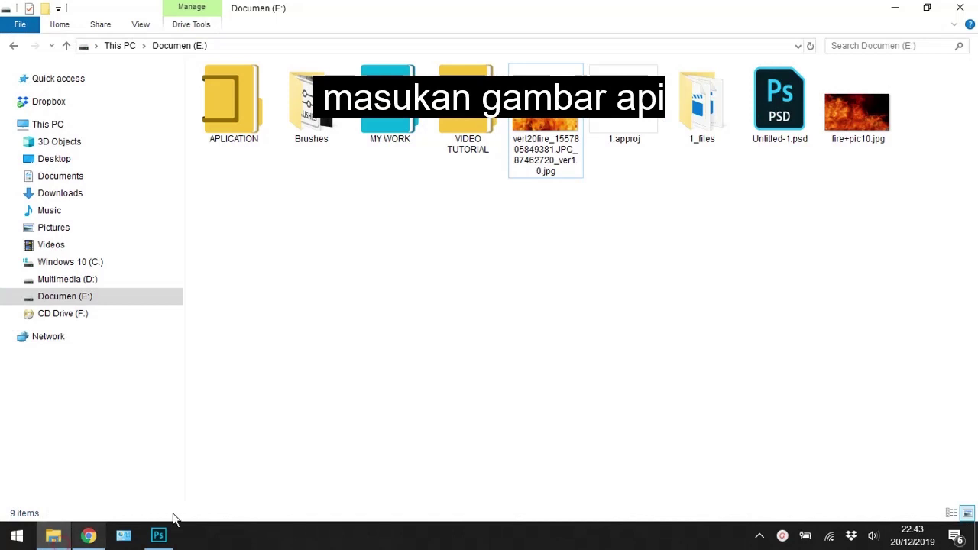
Drop fire+pic10.jpg from the Documen (E:) folder onto the Photoshop canvas.
click(858, 117)
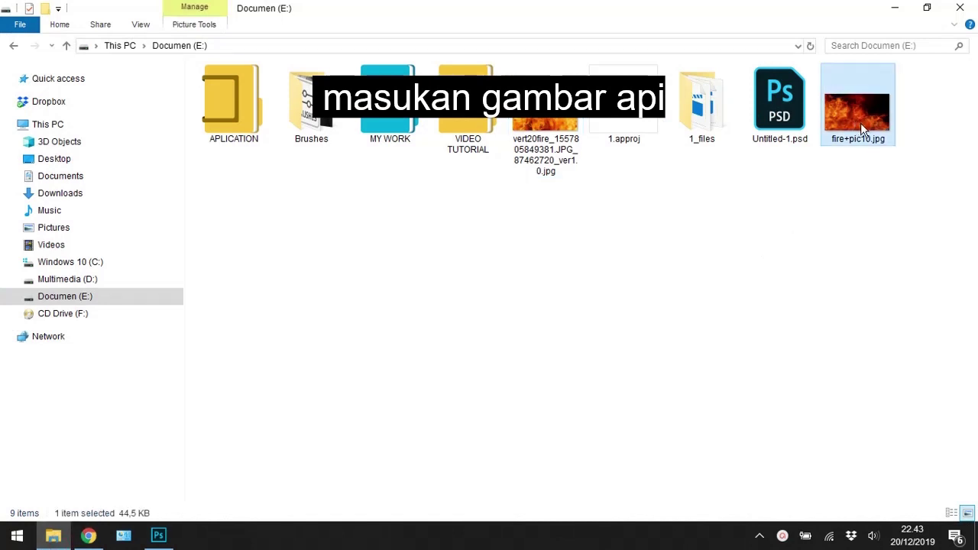
drag(865, 114, 240, 417)
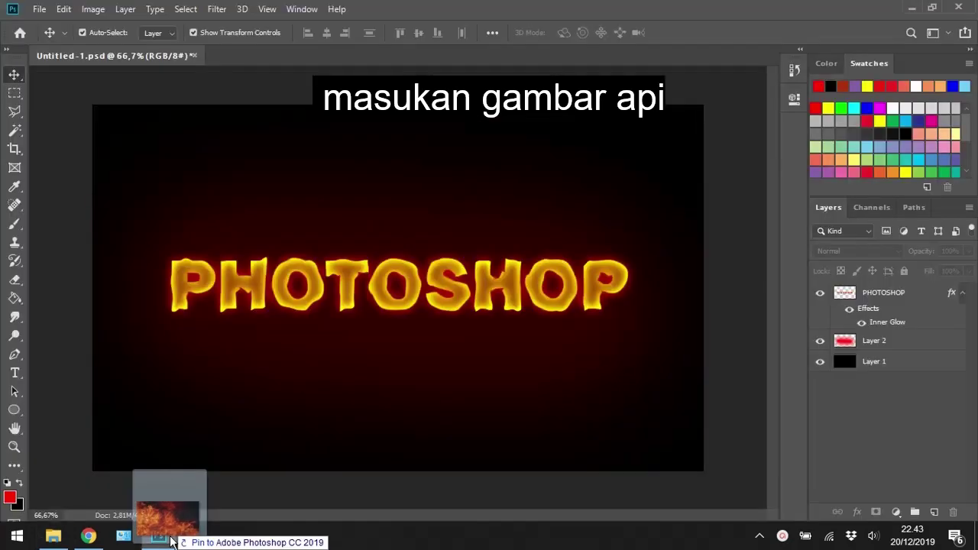
drag(241, 417, 266, 367)
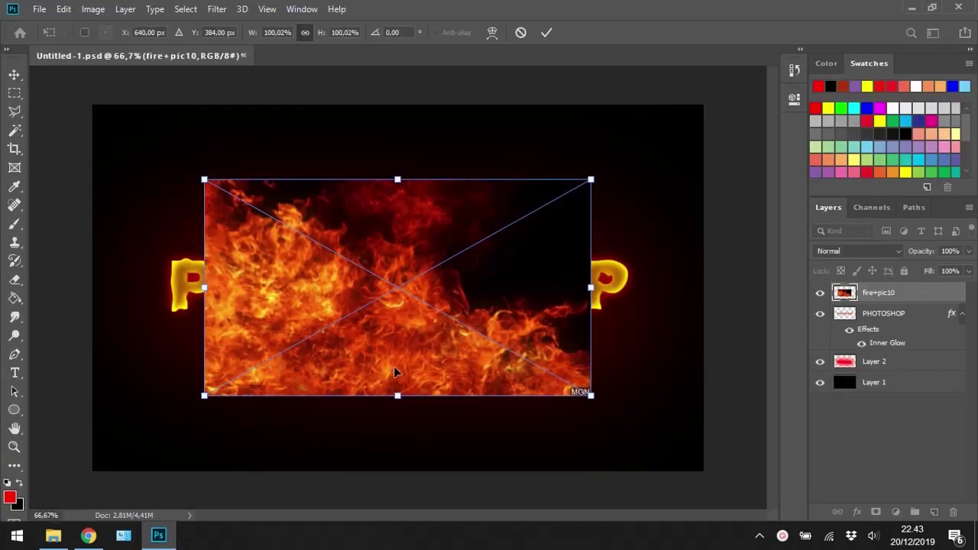
Commit the placed fire image and rasterize its layer for erasing.
drag(408, 355, 418, 376)
key(Return)
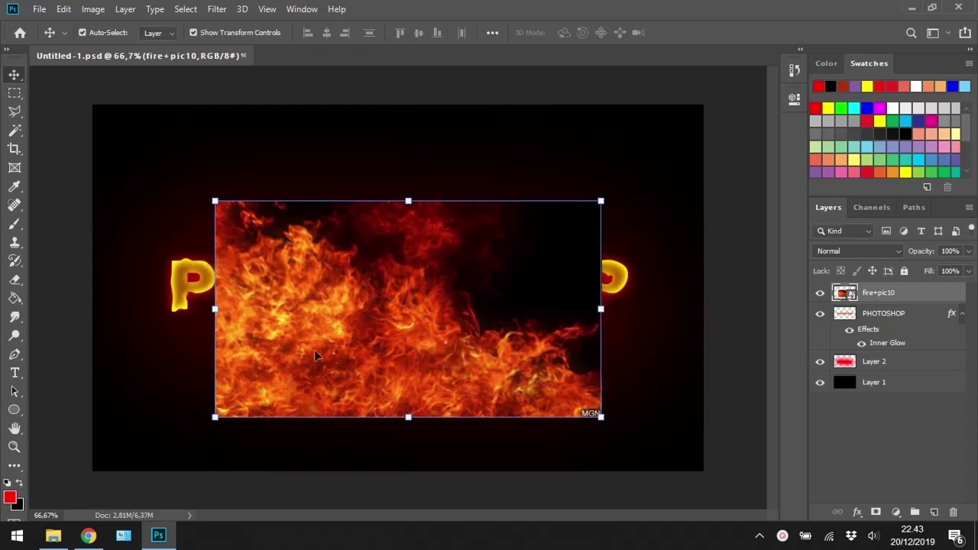
click(15, 280)
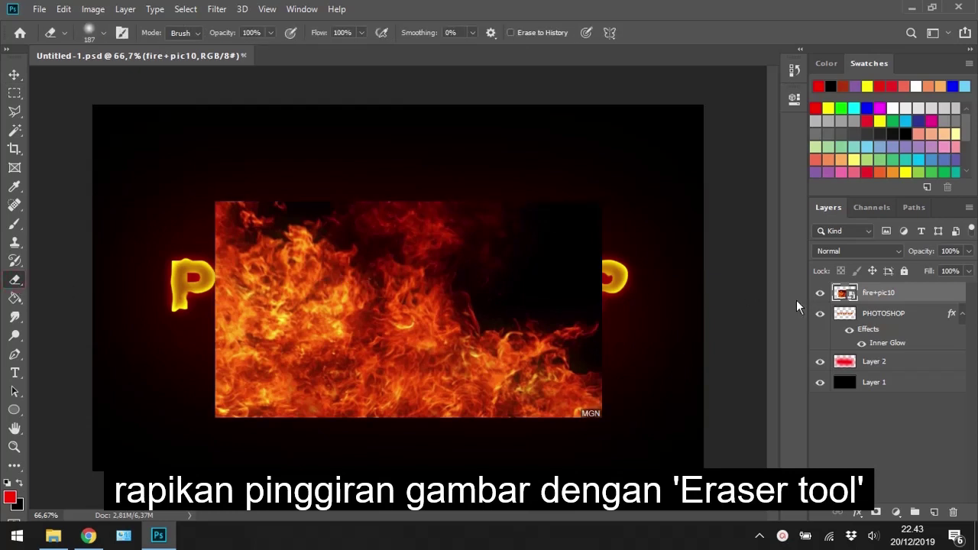
click(399, 306)
click(471, 220)
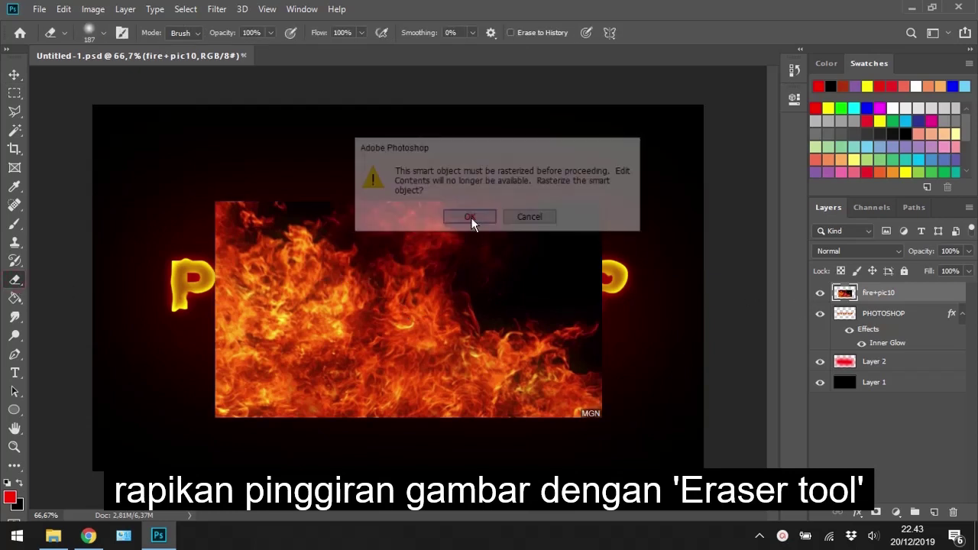
Erase the fire image's bottom edge and watermark with a 275 px soft eraser.
right_click(393, 288)
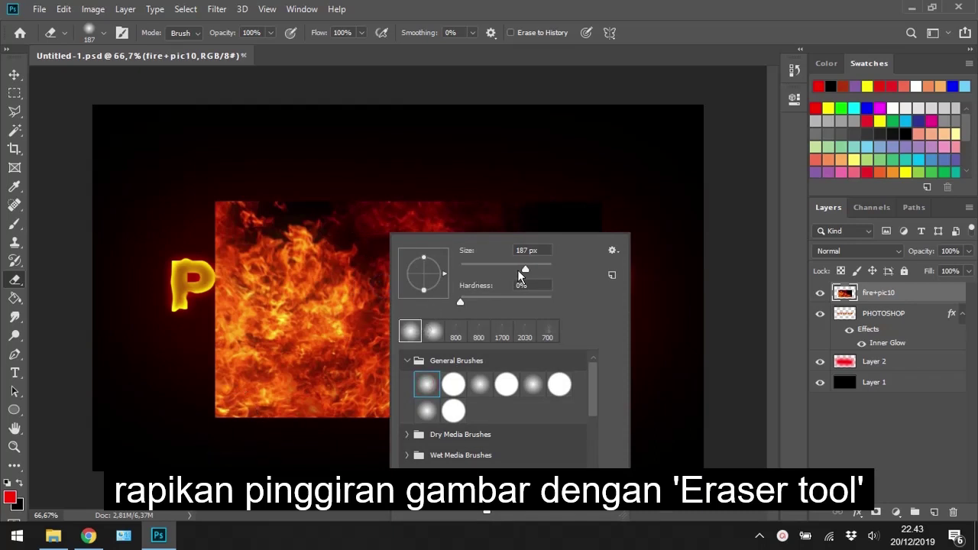
drag(525, 270, 532, 270)
click(234, 420)
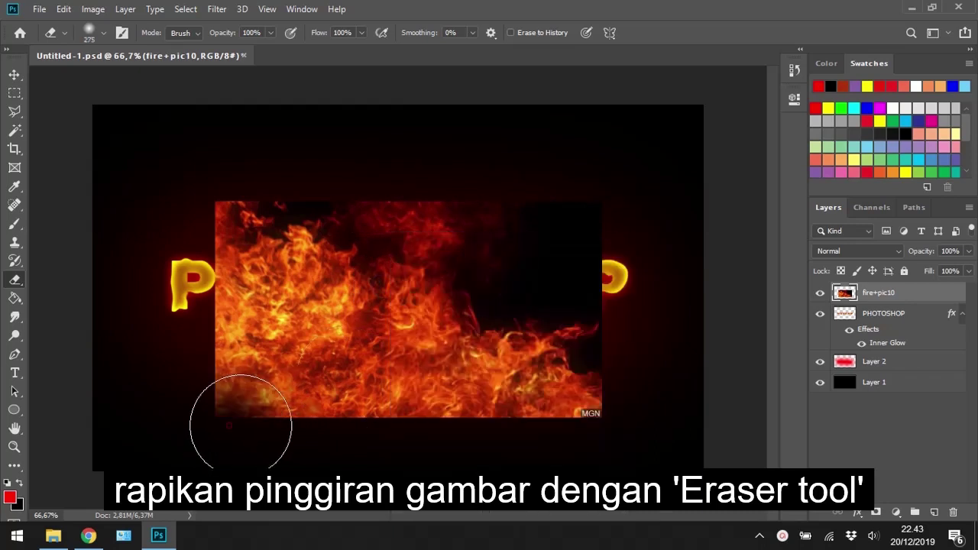
mouse_move(321, 442)
mouse_down()
mouse_move(498, 430)
mouse_move(448, 435)
mouse_move(632, 443)
mouse_move(535, 430)
mouse_move(268, 463)
mouse_move(201, 397)
mouse_move(177, 223)
mouse_move(201, 188)
mouse_move(316, 163)
mouse_move(454, 159)
mouse_move(533, 173)
mouse_move(452, 171)
mouse_move(578, 226)
mouse_move(601, 225)
mouse_move(650, 321)
mouse_move(655, 396)
mouse_move(492, 485)
mouse_move(184, 384)
mouse_move(165, 226)
mouse_up()
Move the fire over the left letters and resize it to 97.29%.
click(13, 74)
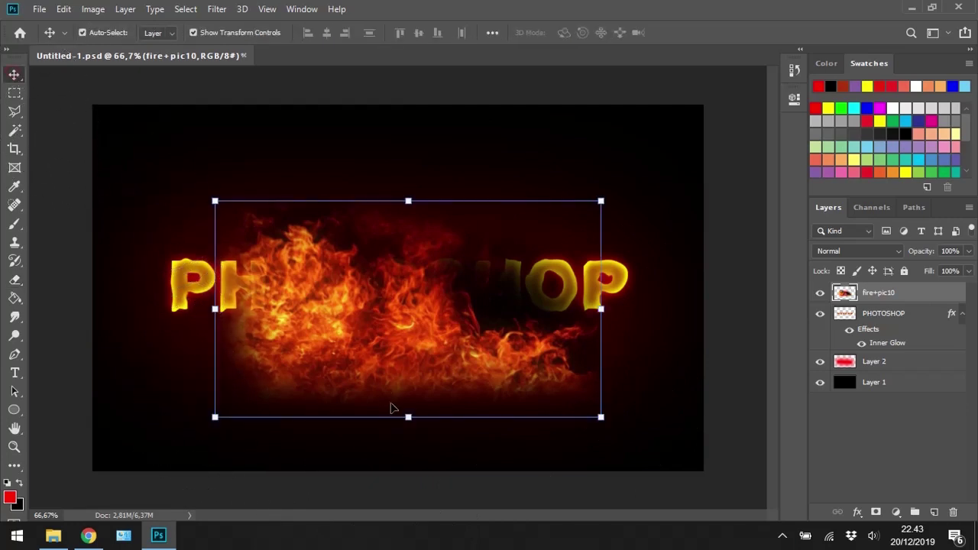
mouse_move(381, 346)
mouse_down()
mouse_move(298, 289)
mouse_move(302, 301)
mouse_up()
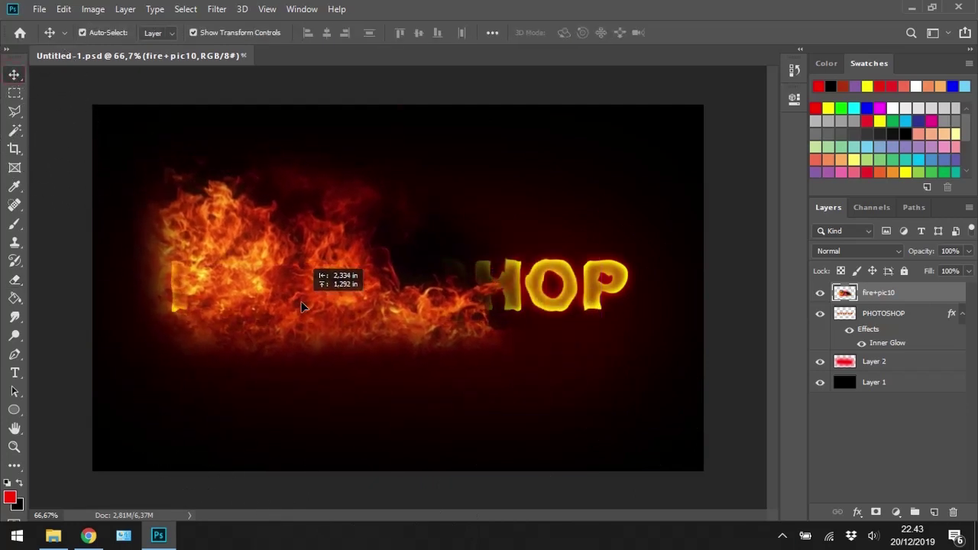
drag(520, 156, 462, 198)
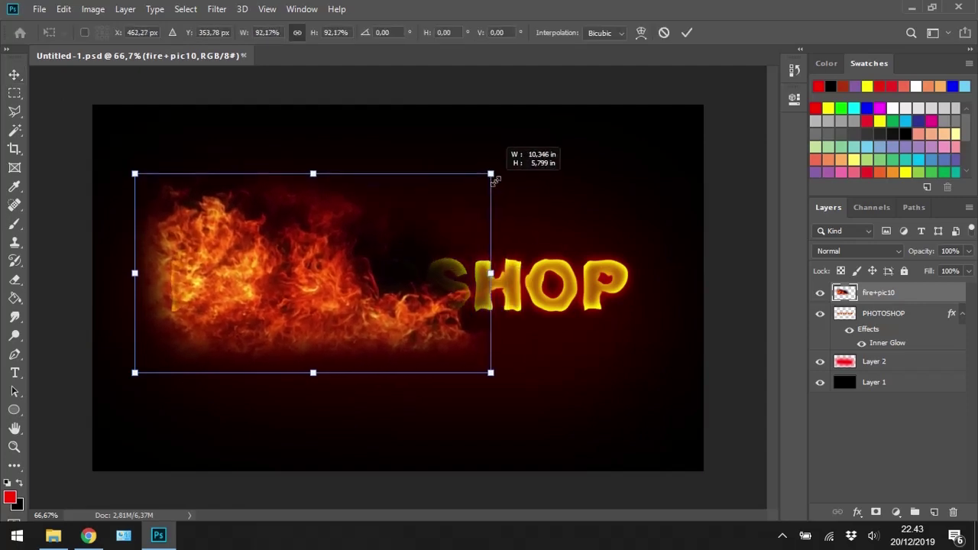
drag(462, 198, 511, 162)
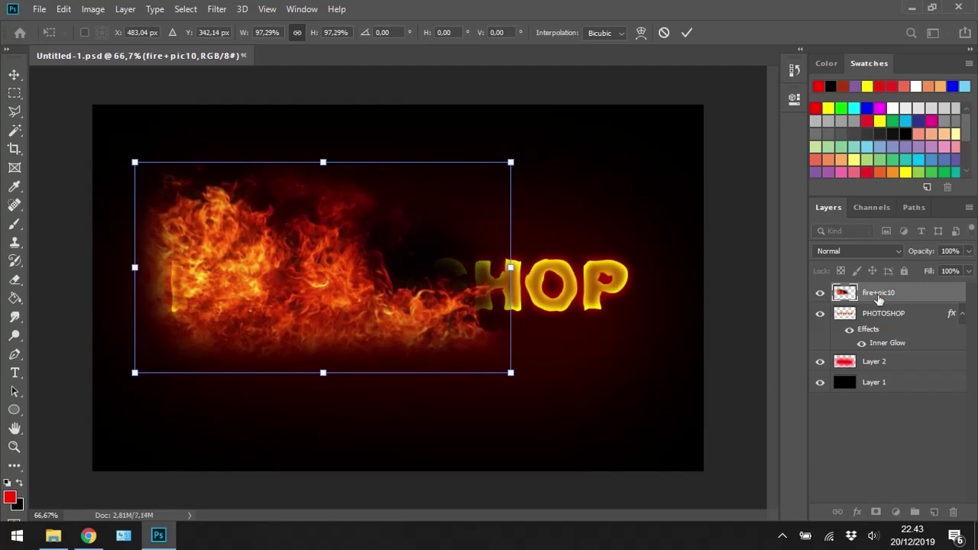
key(Return)
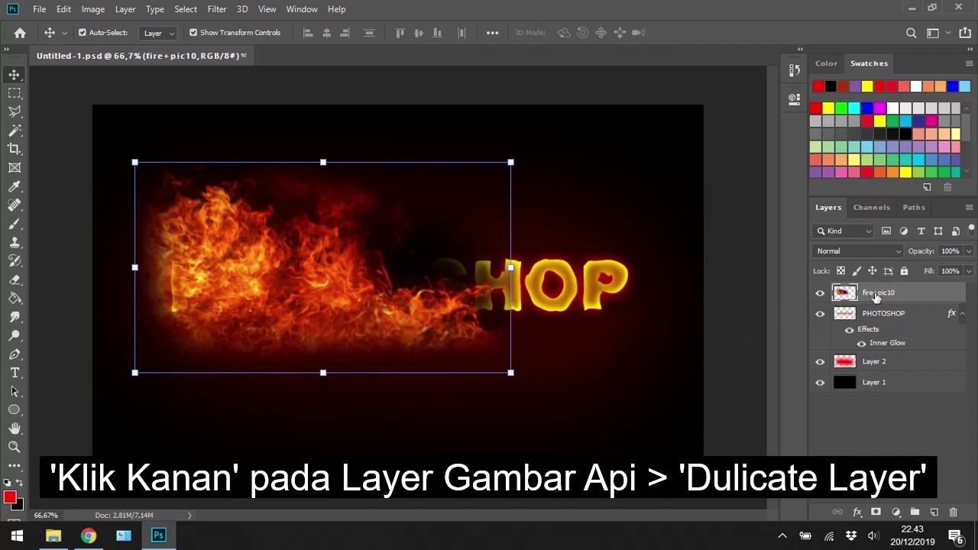
Duplicate the fire layer as fire+pic10 copy and slide it over the word's right half.
right_click(877, 297)
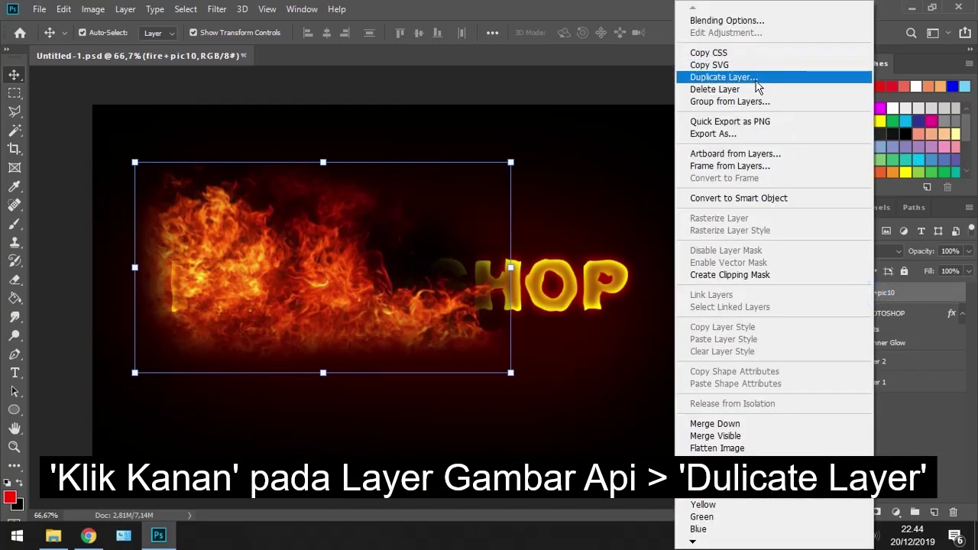
click(723, 77)
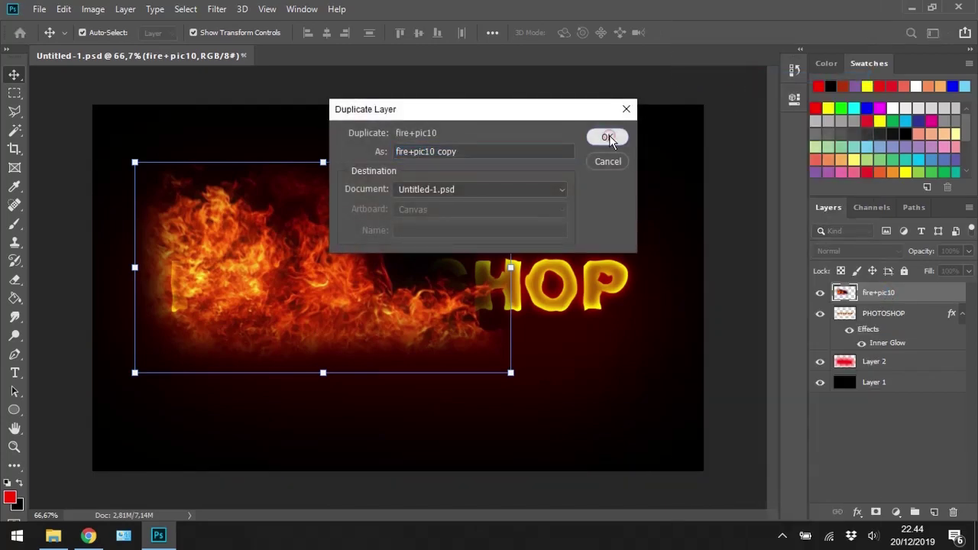
click(607, 137)
mouse_move(271, 299)
mouse_down()
mouse_move(478, 283)
mouse_move(469, 297)
mouse_up()
mouse_move(485, 295)
mouse_down()
mouse_move(557, 291)
mouse_move(691, 382)
mouse_move(561, 303)
mouse_move(525, 305)
mouse_move(471, 290)
mouse_up()
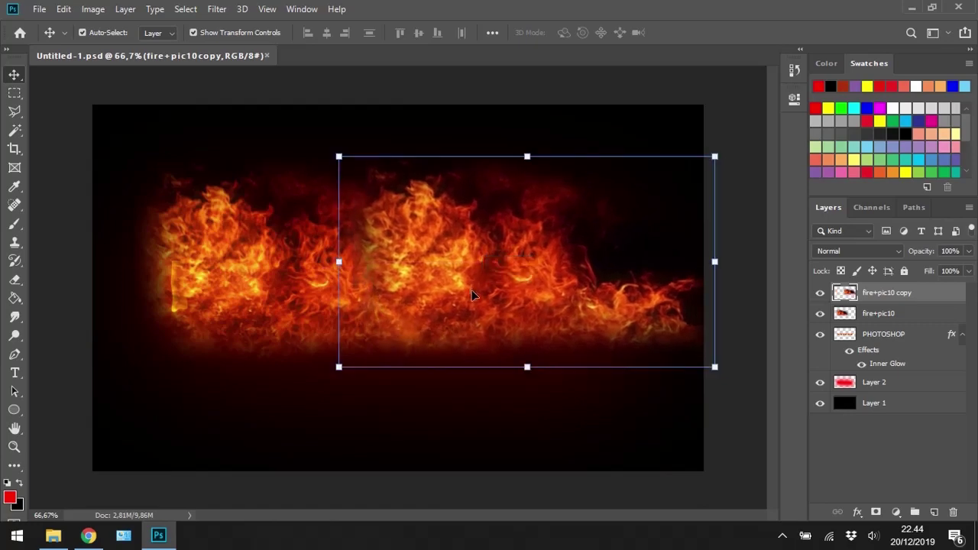
Merge the original and copy fire layers into a single layer.
click(900, 313)
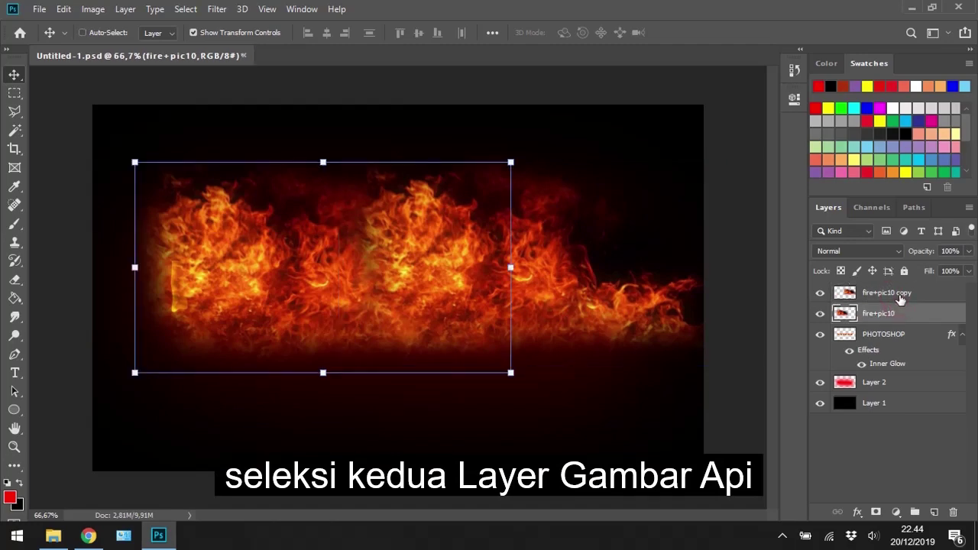
shift+click(900, 296)
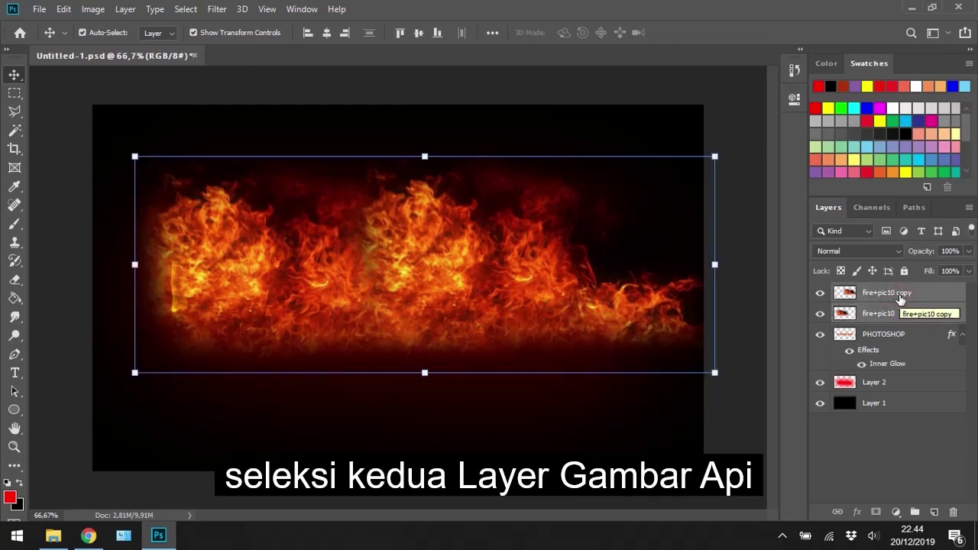
right_click(900, 298)
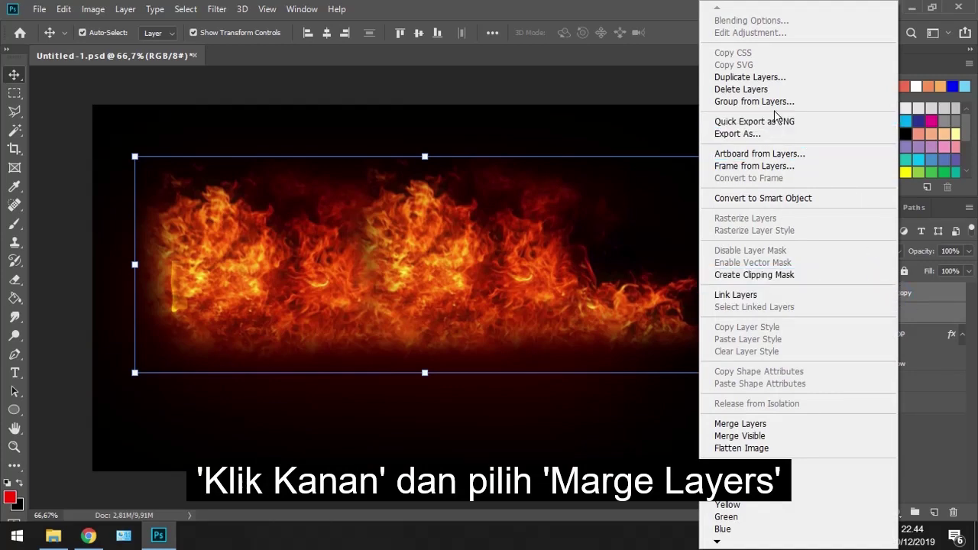
click(778, 423)
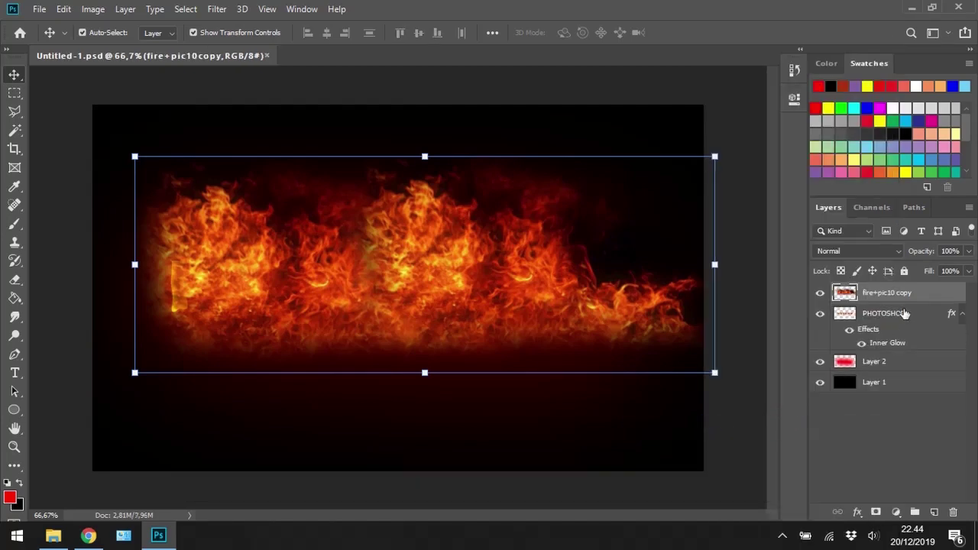
Set the merged fire layer to Screen mode, enlarge it to about 108.86%, and reposition it.
click(897, 254)
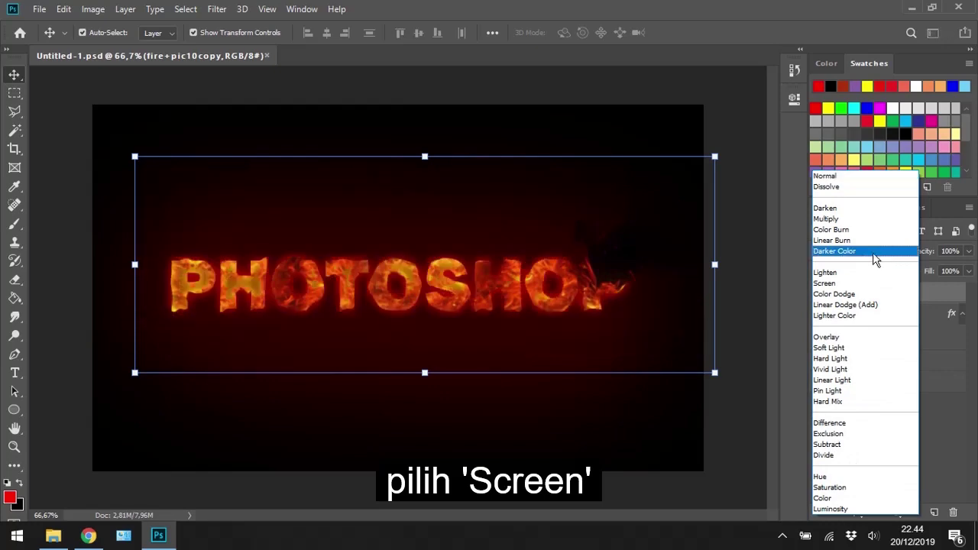
click(840, 287)
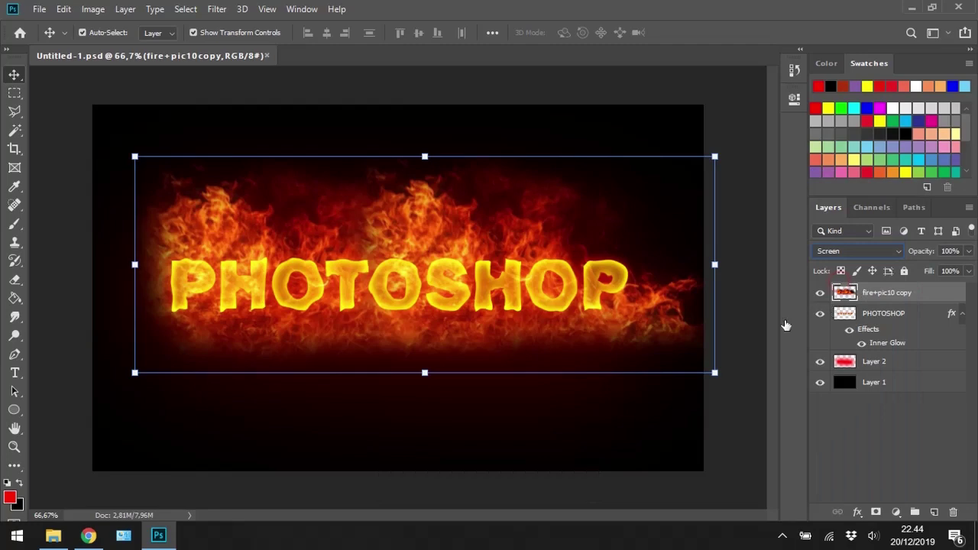
drag(630, 334, 628, 333)
drag(136, 155, 107, 145)
drag(519, 343, 543, 338)
drag(130, 136, 105, 126)
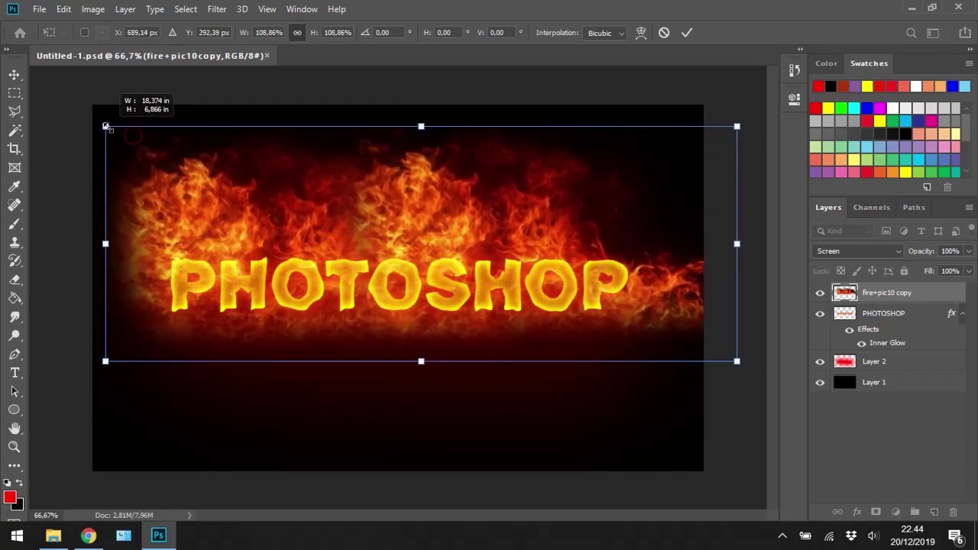
drag(596, 334, 618, 339)
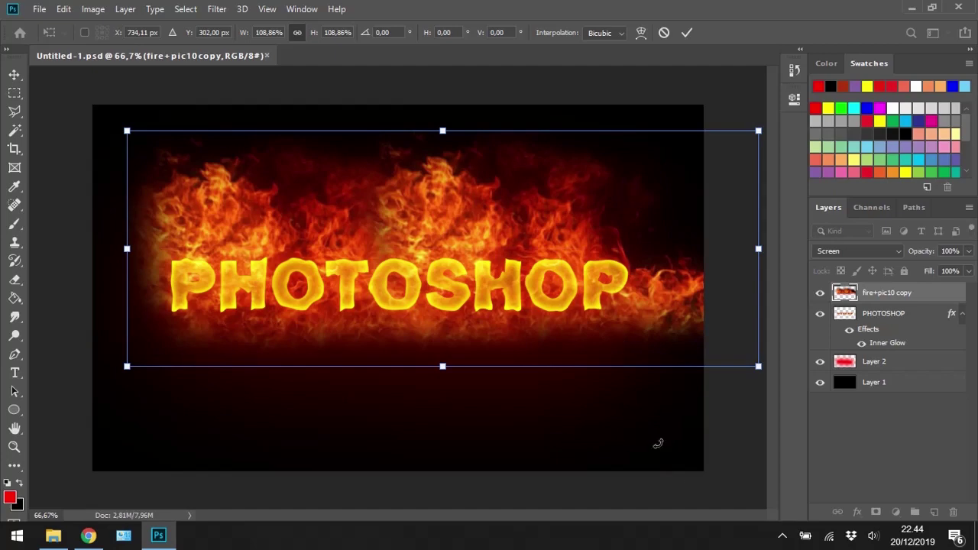
Commit the transform and mask the fire layer to the PHOTOSHOP text selection.
key(Return)
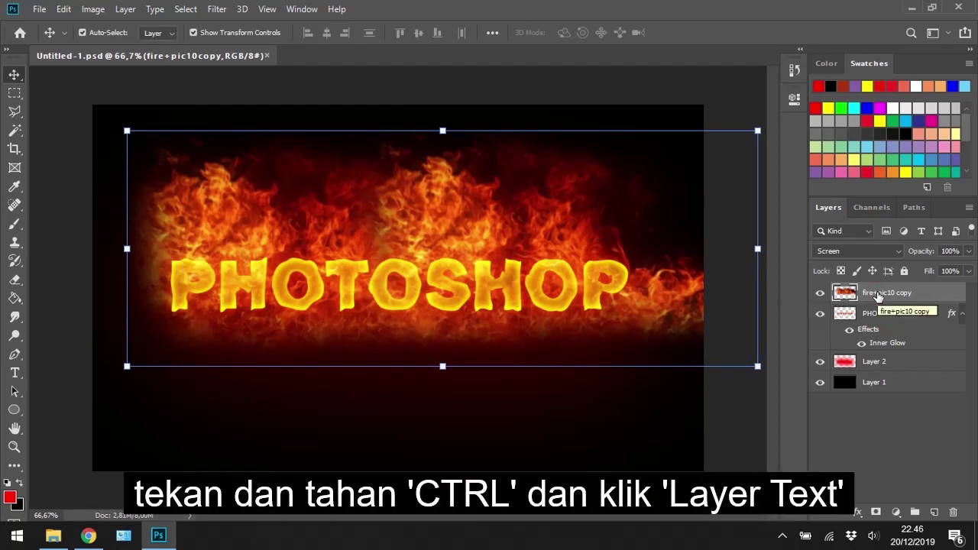
key(ctrl)
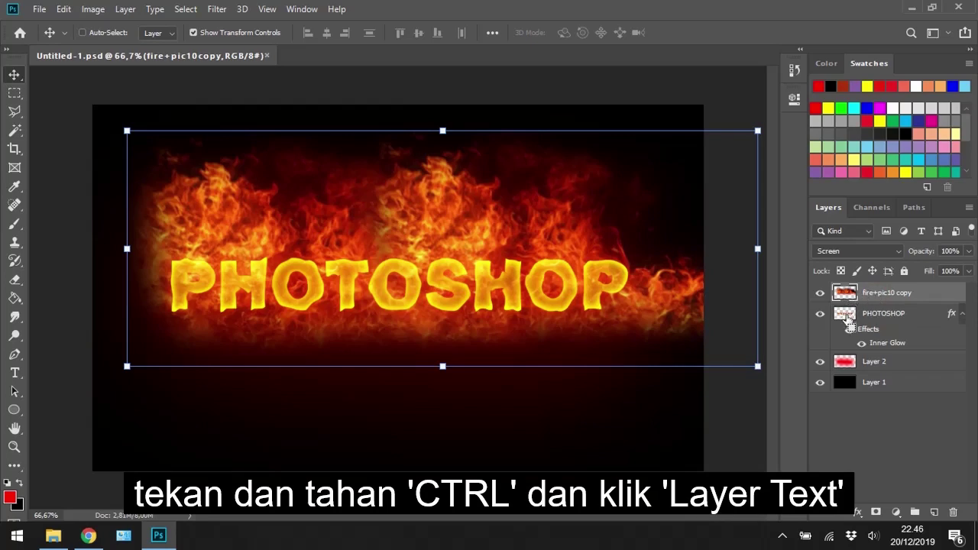
ctrl+click(847, 321)
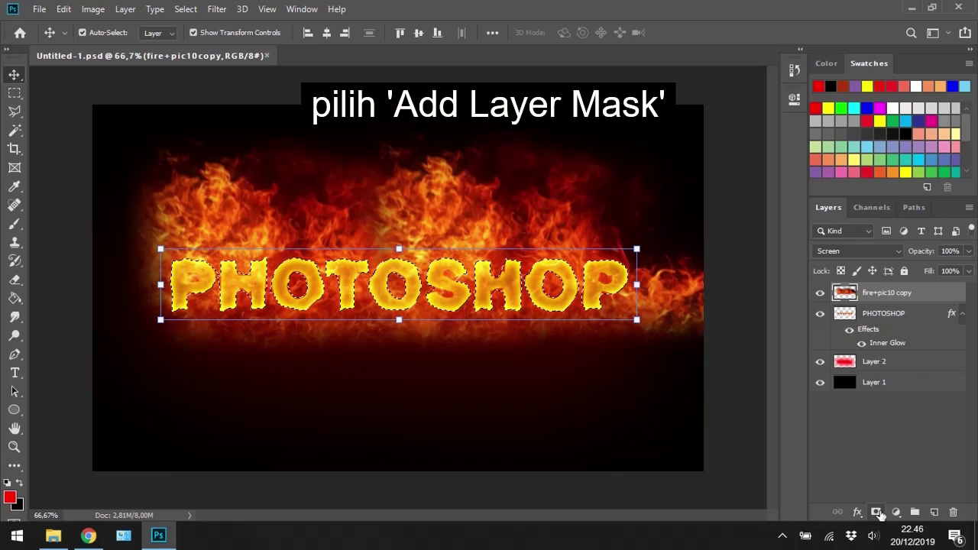
click(877, 513)
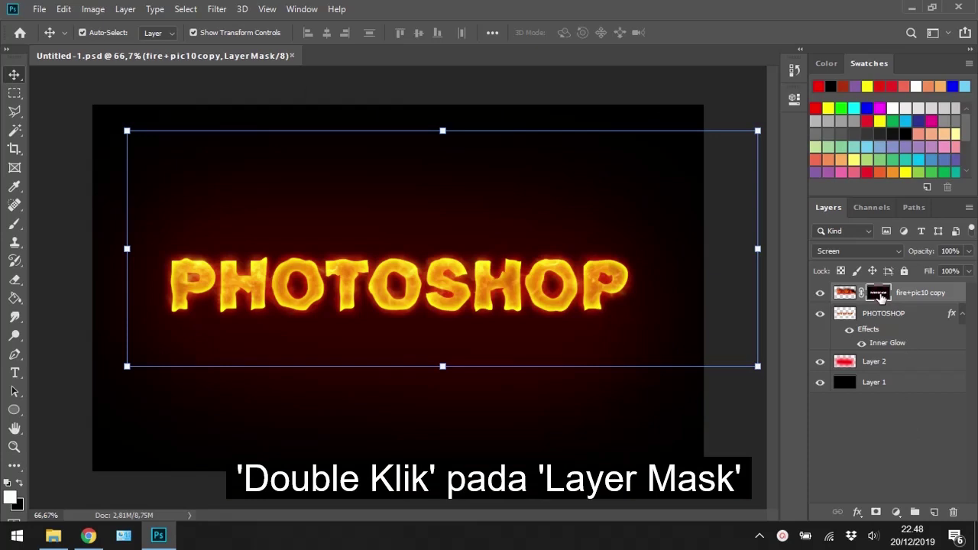
Refine the fire layer's mask edge to a 250 px radius in Select and Mask.
double_click(879, 294)
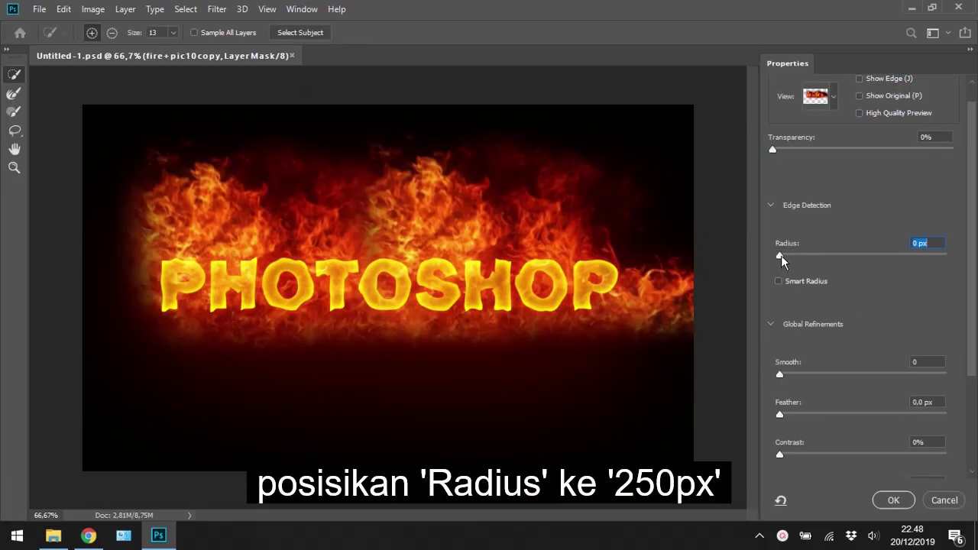
drag(782, 256, 950, 258)
click(944, 243)
click(948, 256)
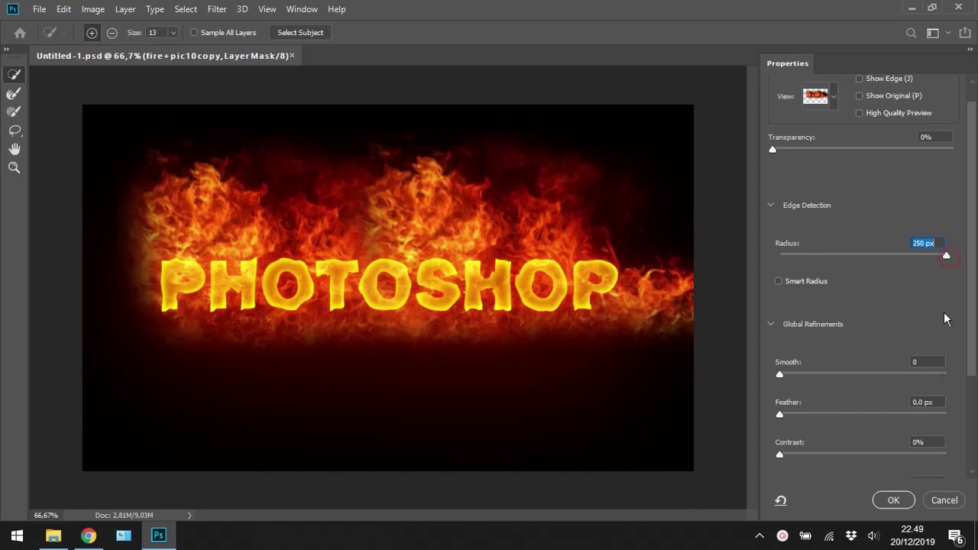
click(895, 500)
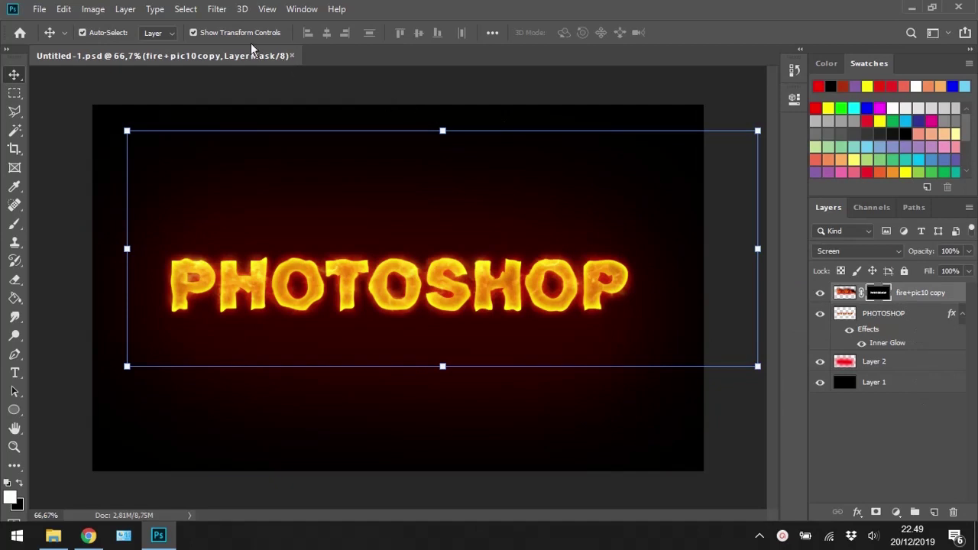
click(216, 10)
mouse_move(225, 171)
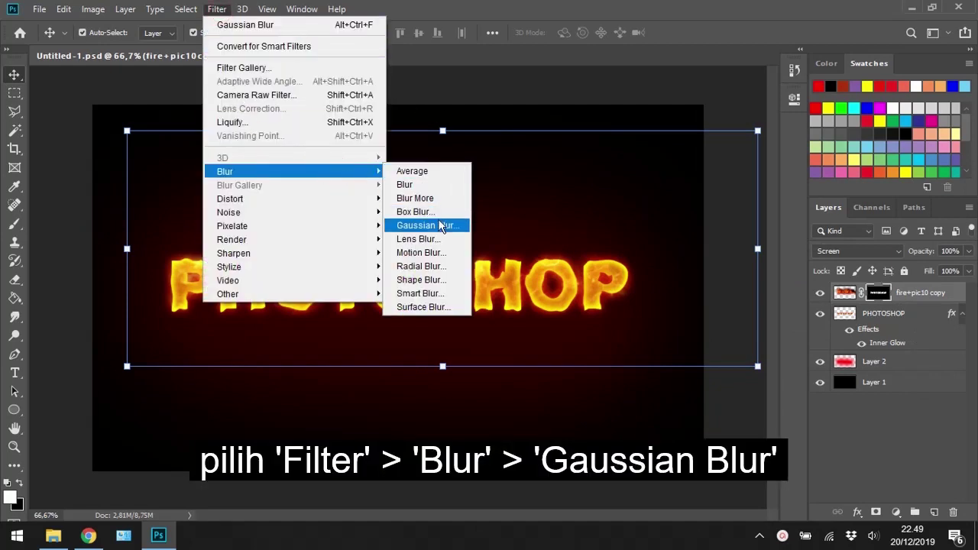
Blur the fire mask with a 20 px Gaussian Blur, then target the layer's image thumbnail.
click(442, 229)
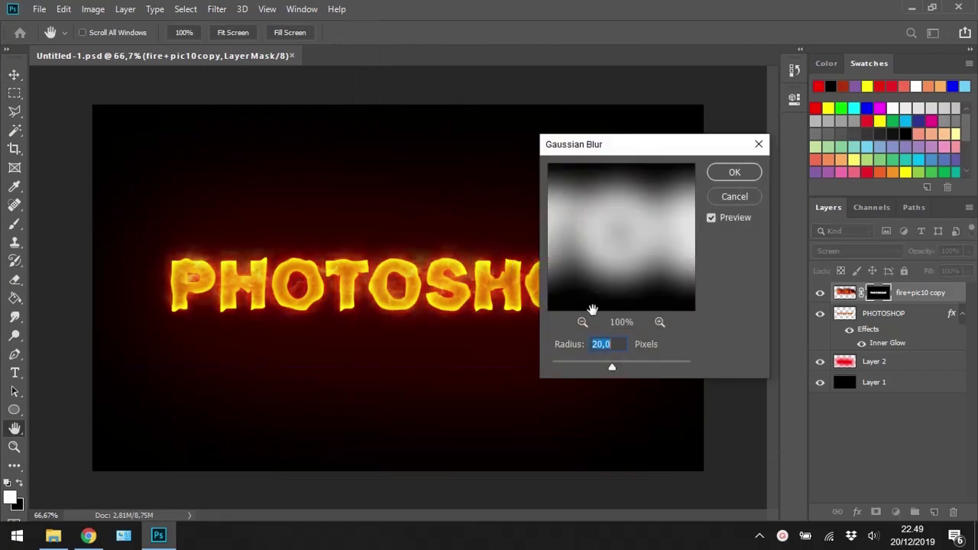
text(2)
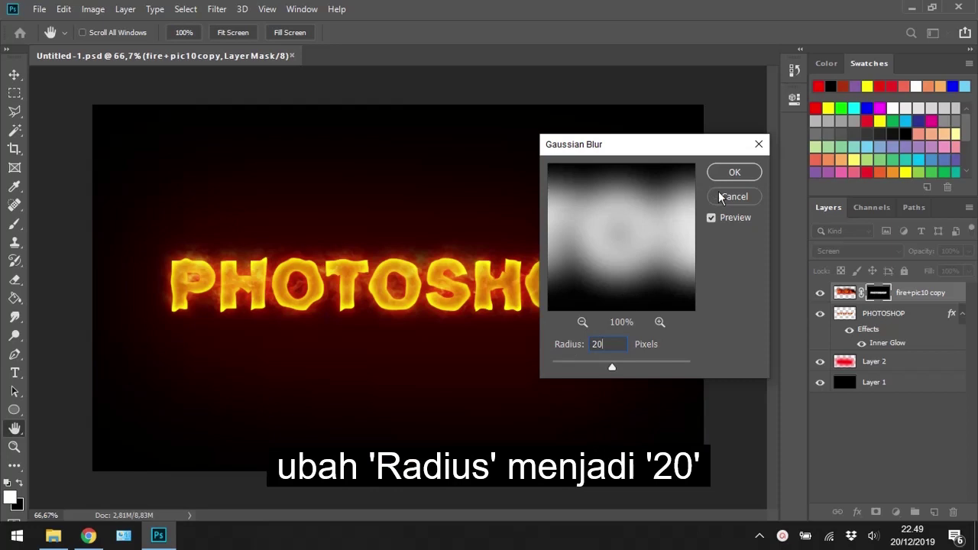
click(734, 173)
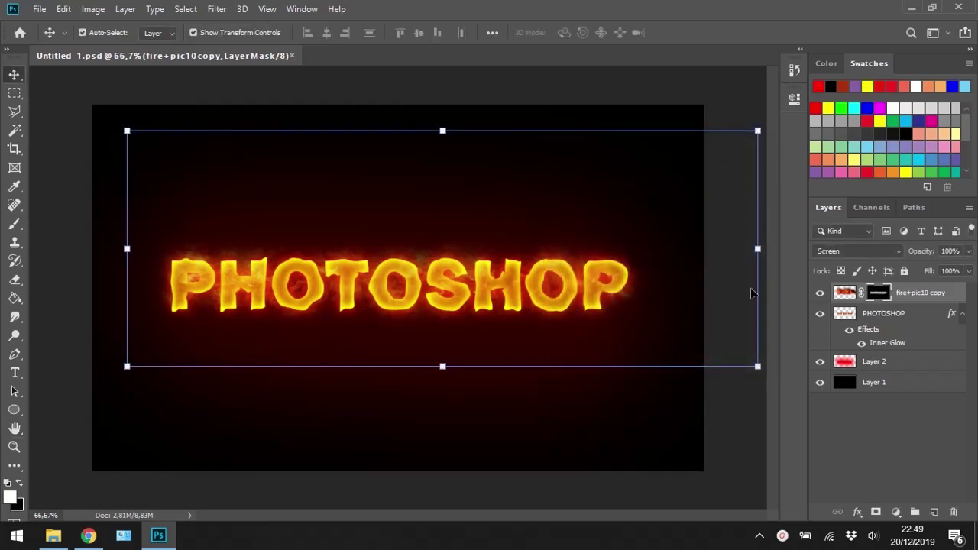
click(844, 293)
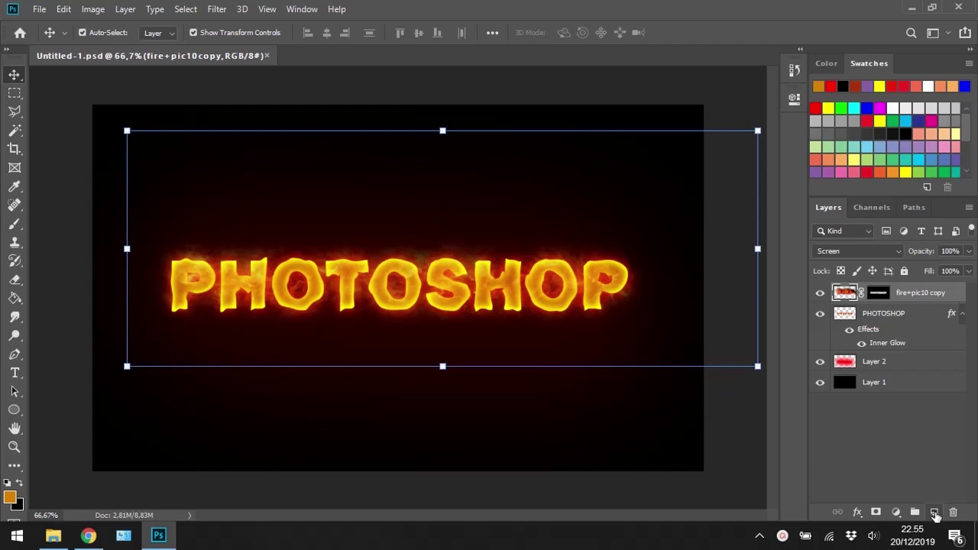
Add Layer 3 and load the 1843 explosion particle brush at 369 px.
click(934, 512)
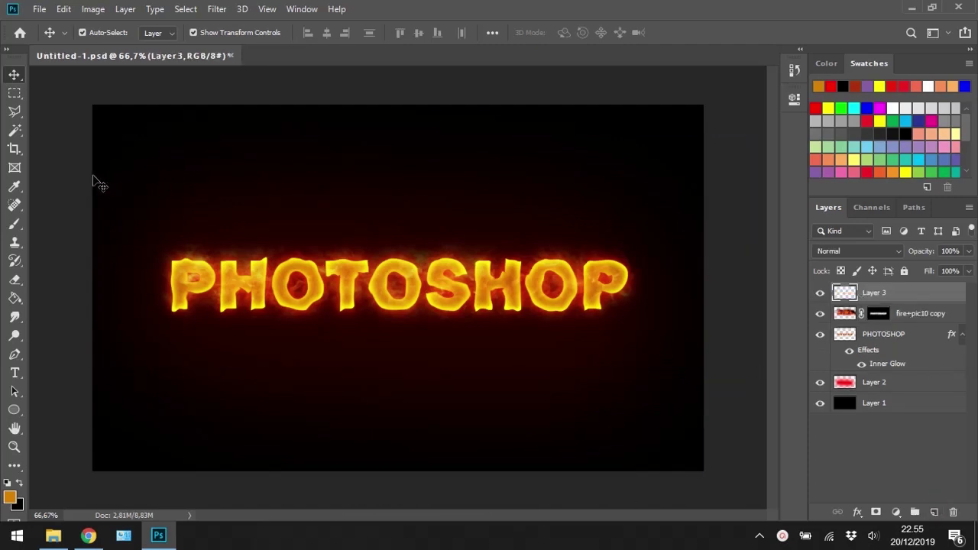
click(15, 226)
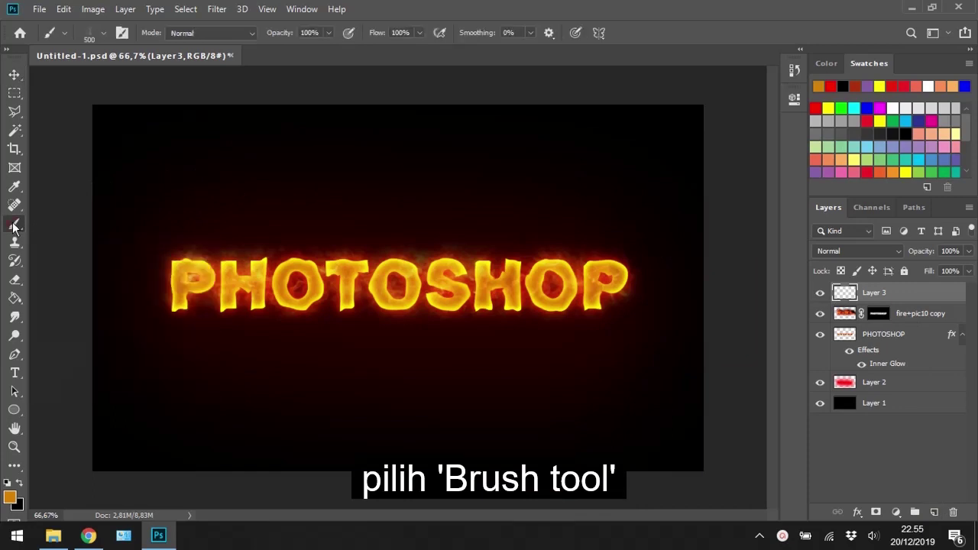
right_click(370, 234)
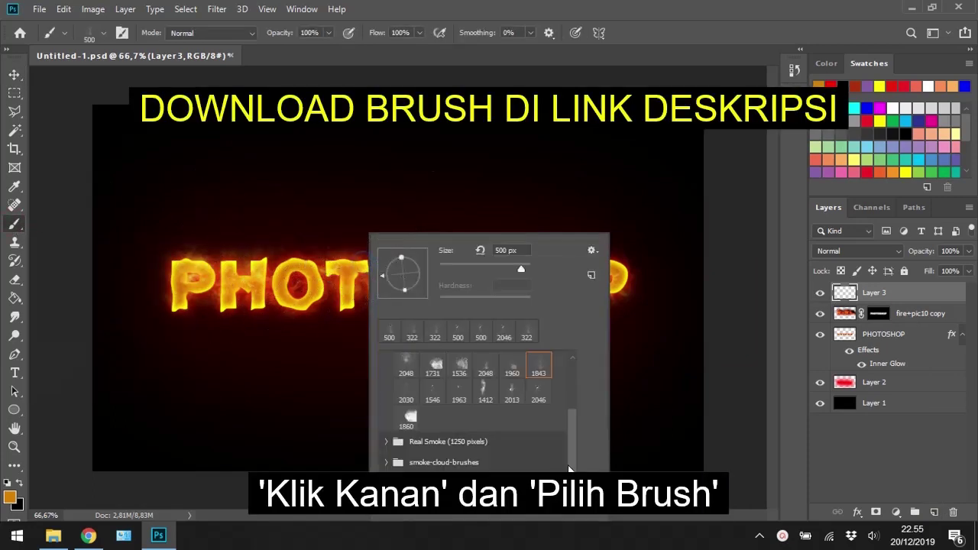
drag(575, 436, 572, 399)
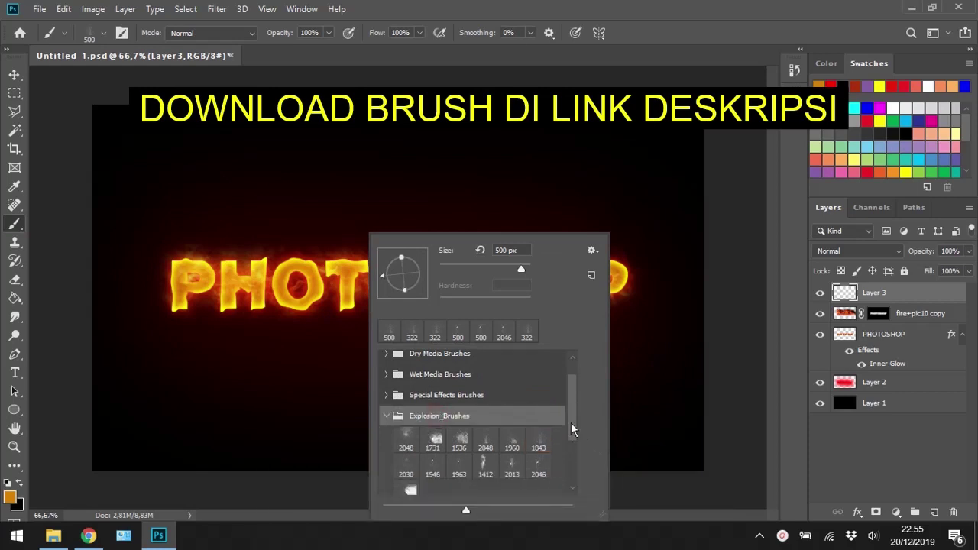
drag(572, 429, 572, 434)
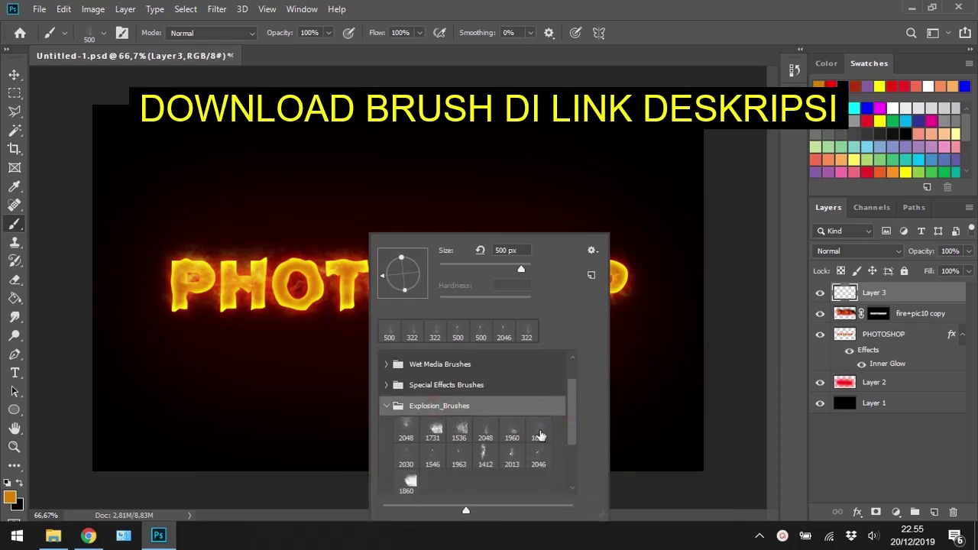
click(539, 433)
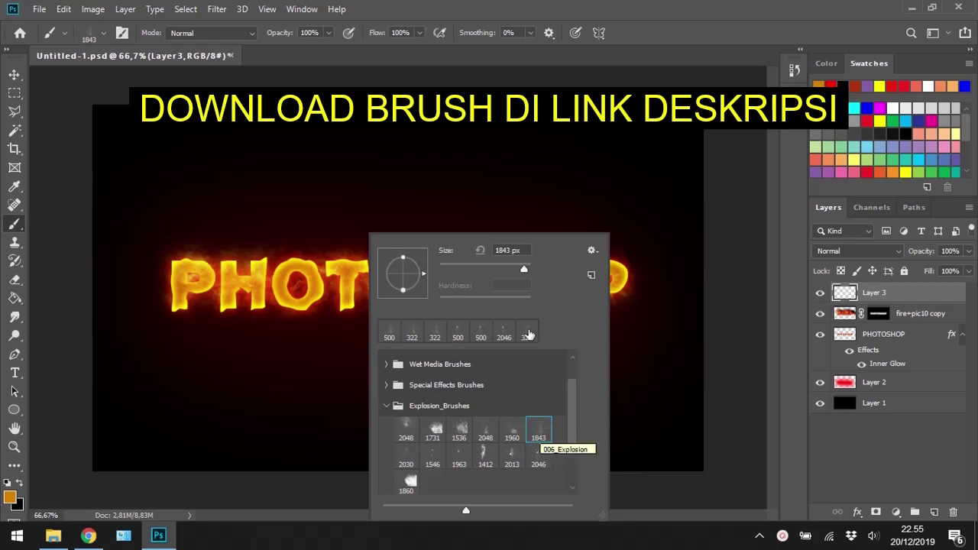
click(516, 269)
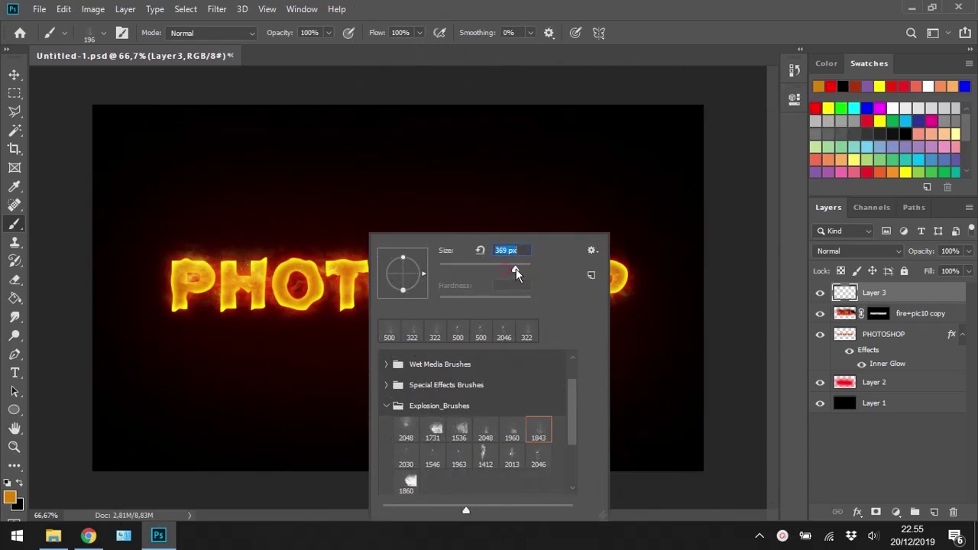
Sample orange d5860a from the lettering as the foreground colour.
click(10, 497)
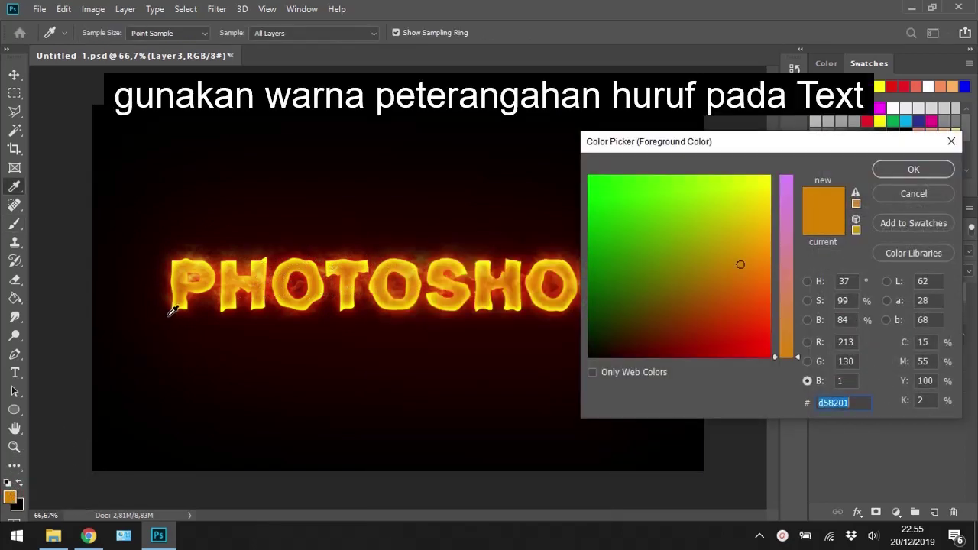
click(181, 297)
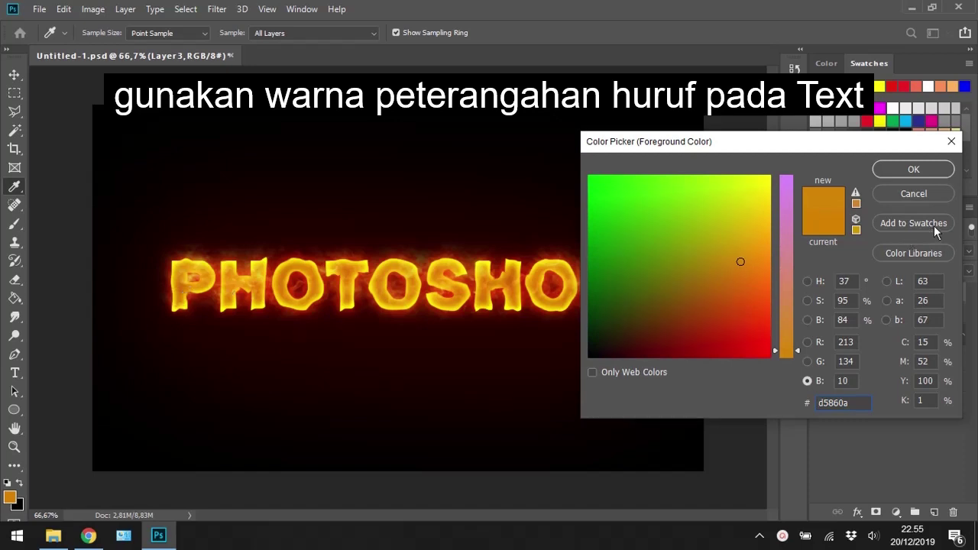
click(924, 168)
Paint orange spark bursts across and above the PHOTOSHOP word, varying brush size between 300 and 500.
drag(199, 283, 340, 290)
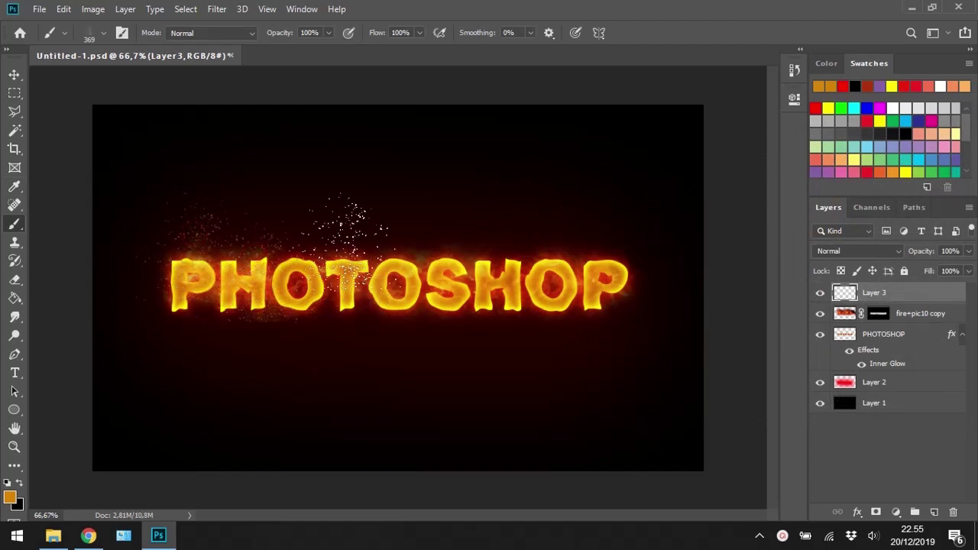
drag(348, 279, 654, 283)
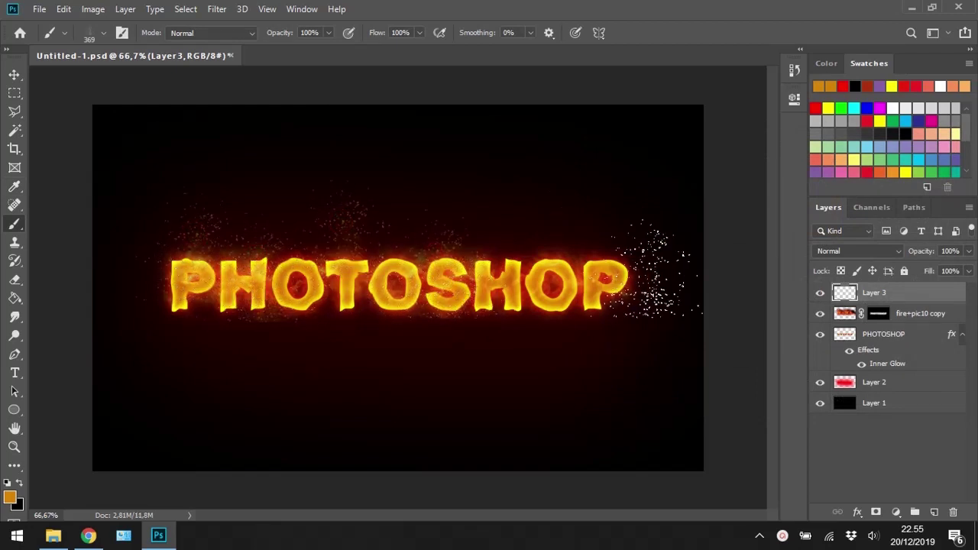
key(bracketright)
drag(589, 268, 551, 180)
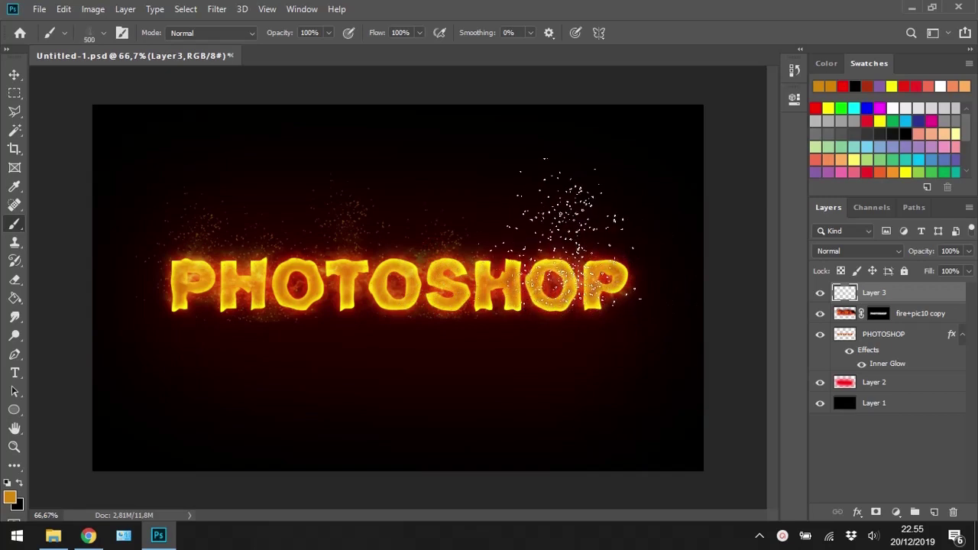
key(bracketleft)
key(bracketleft)
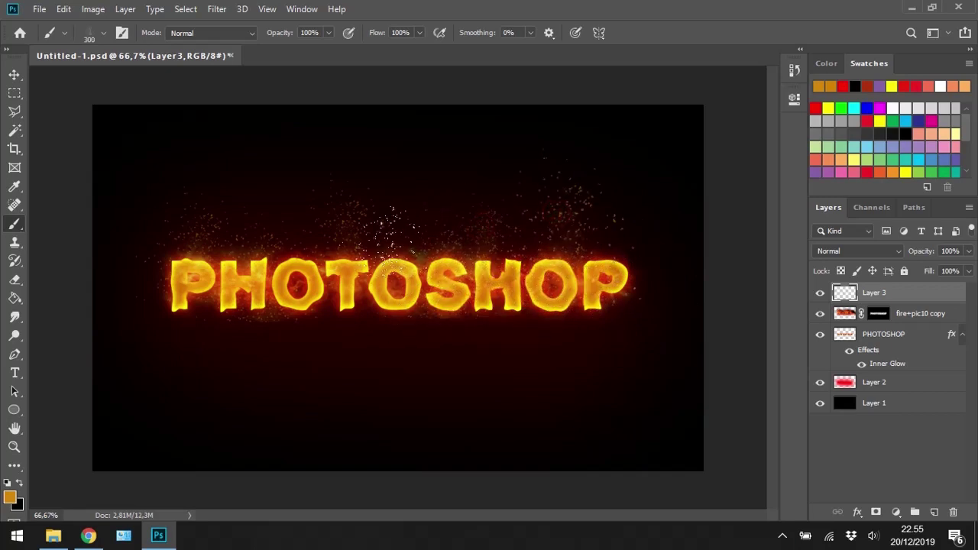
right_click(532, 298)
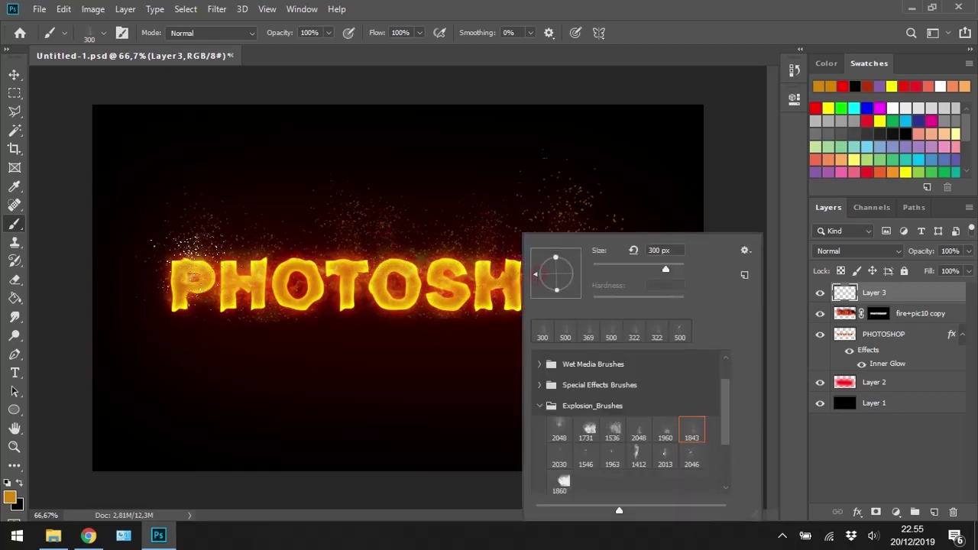
click(218, 284)
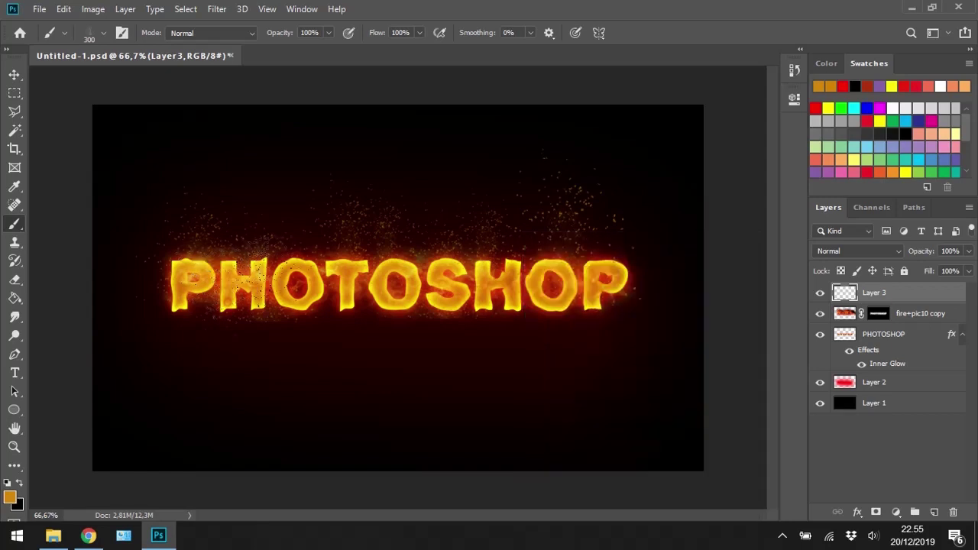
key(bracketright)
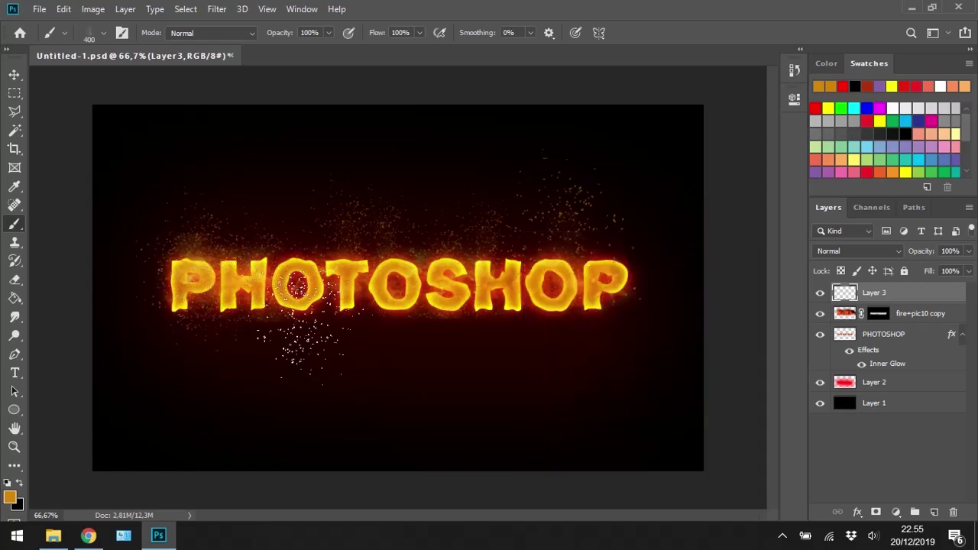